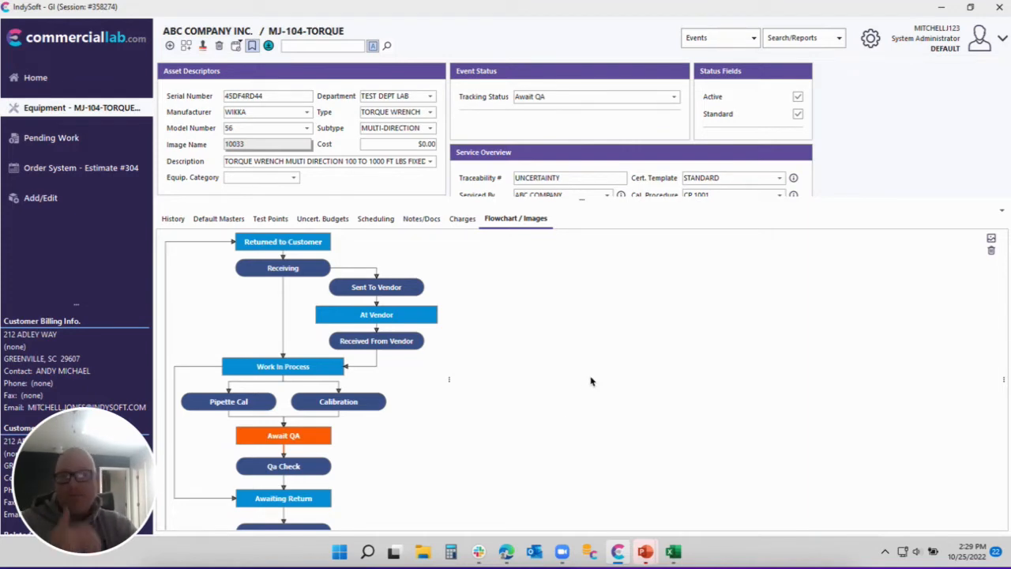
Check the Default Masters tab, then launch a calibration event for MJ-104-TORQUE from the Calibration node.
left_click(220, 221)
left_click(515, 219)
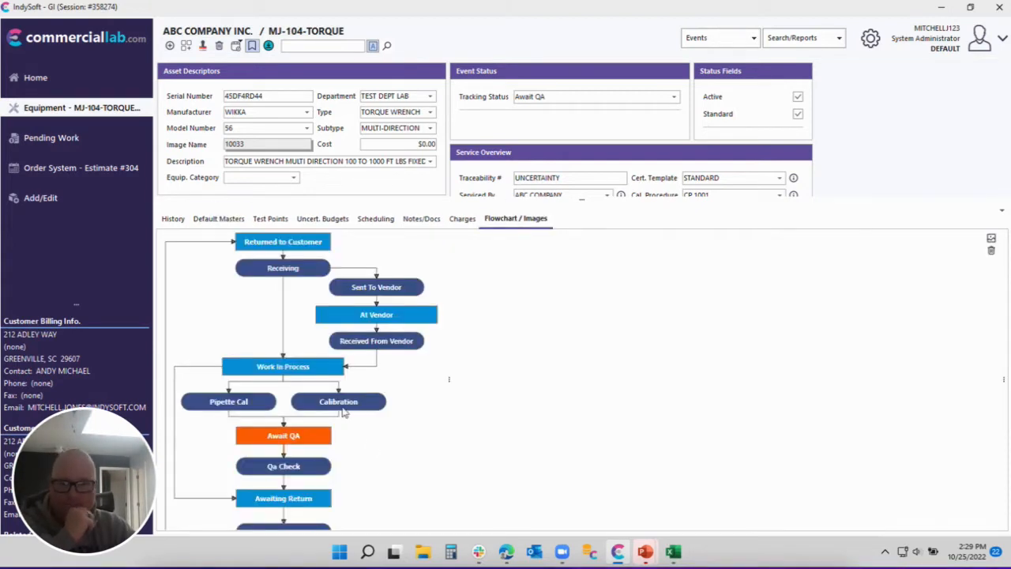
left_click(342, 407)
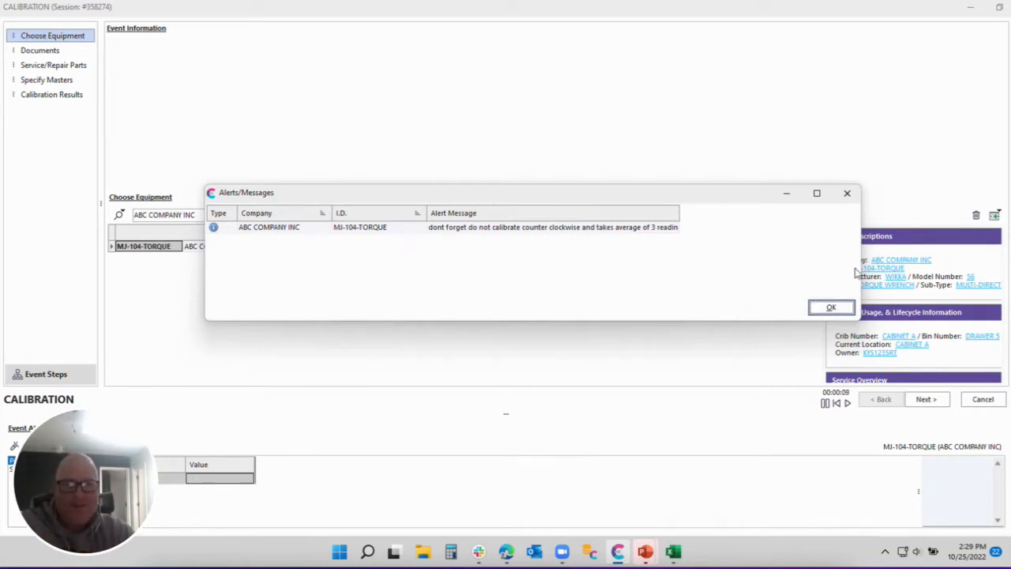
Dismiss the torque alert and submit master ID 1003 on the Specify Masters step.
left_click(830, 307)
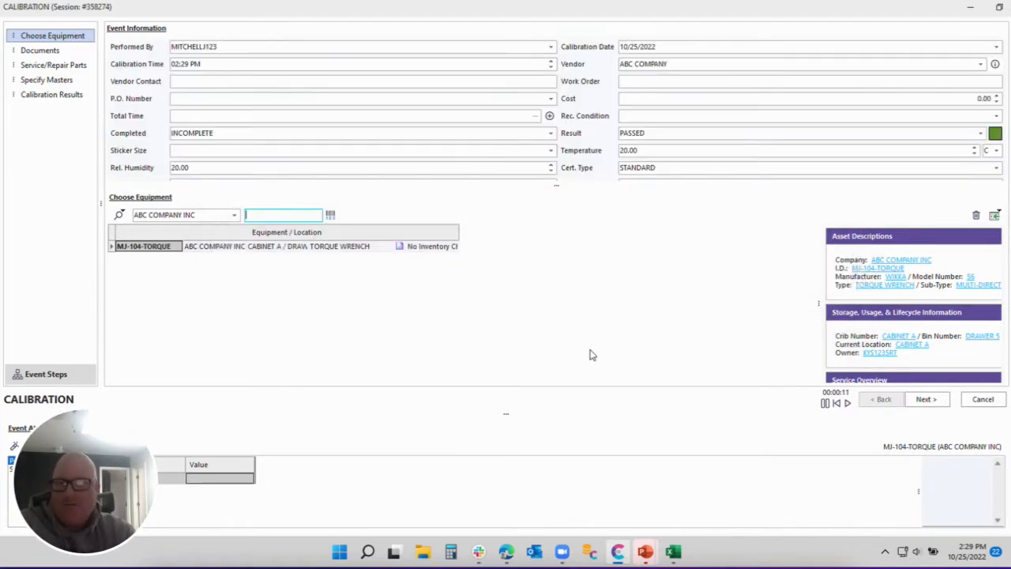
left_click(45, 81)
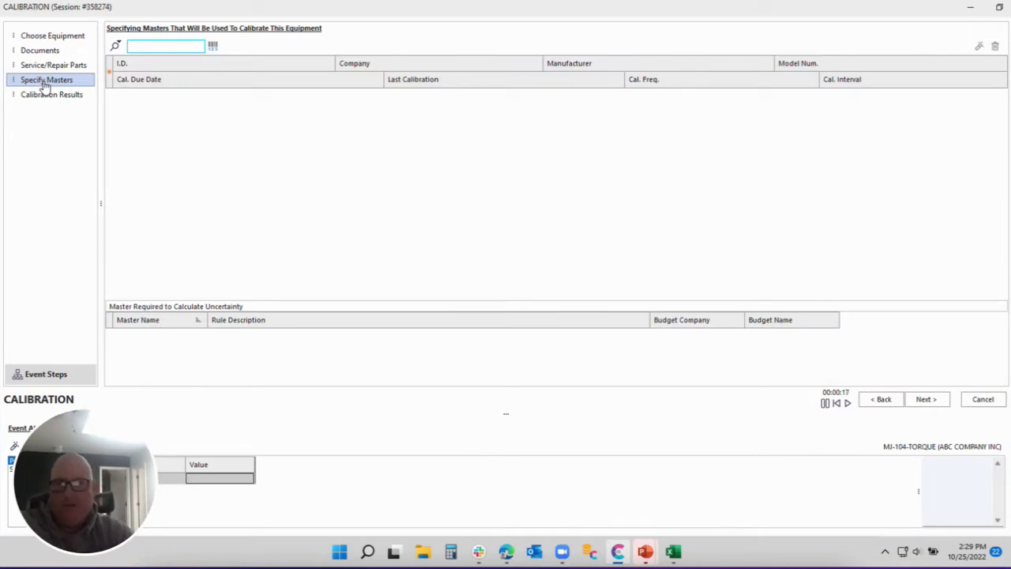
left_click(139, 47)
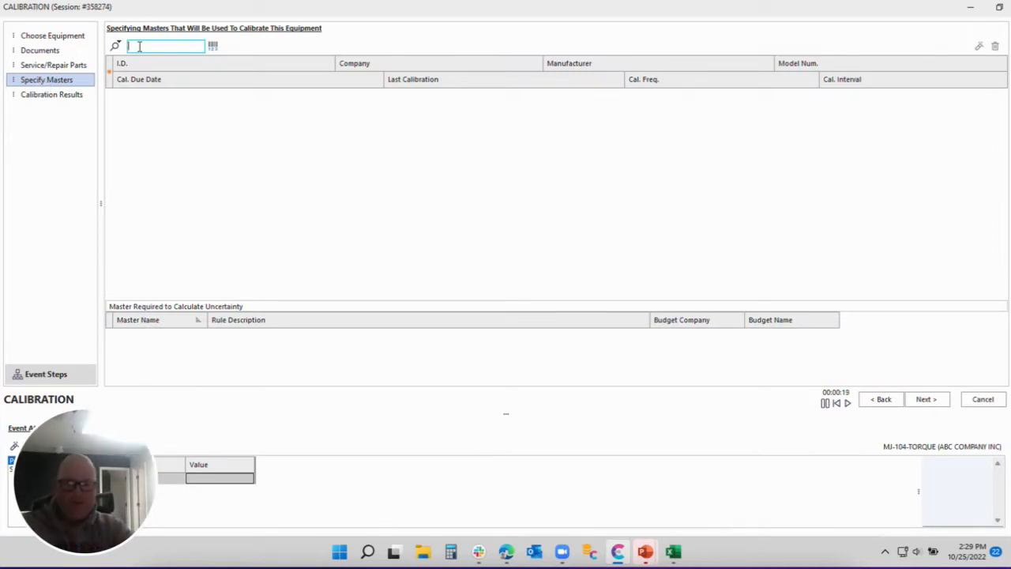
type("1")
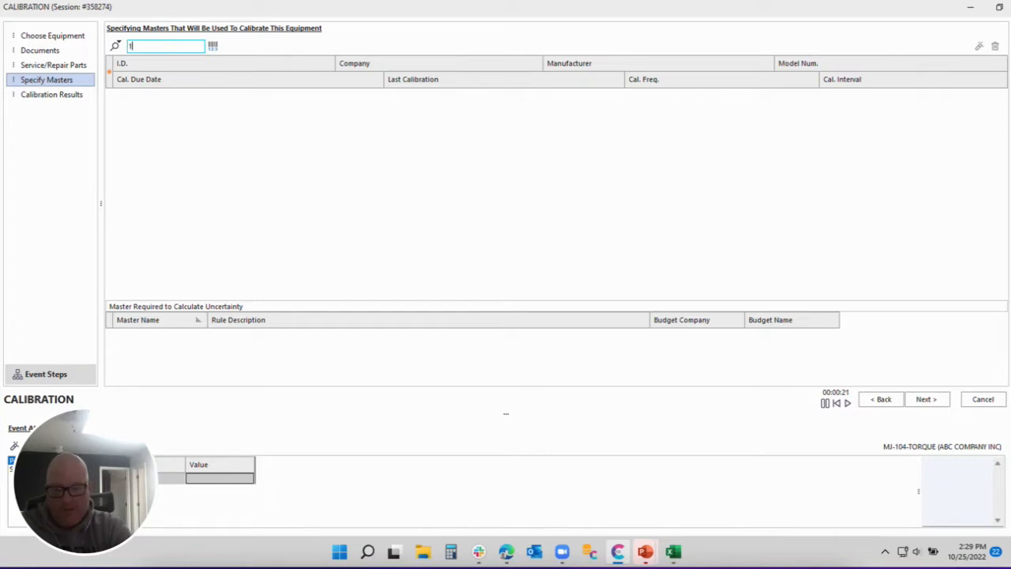
type("003")
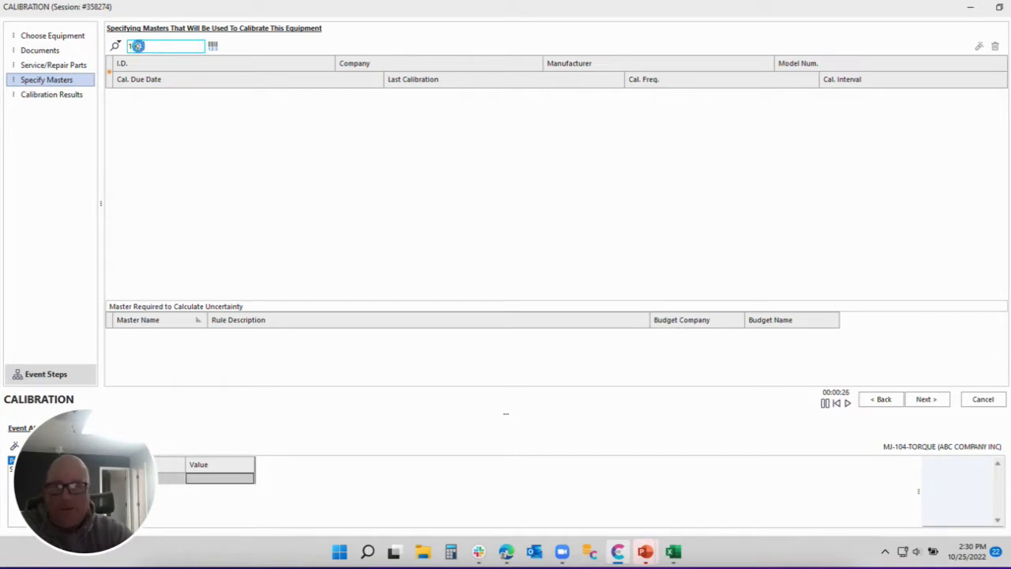
key("Return")
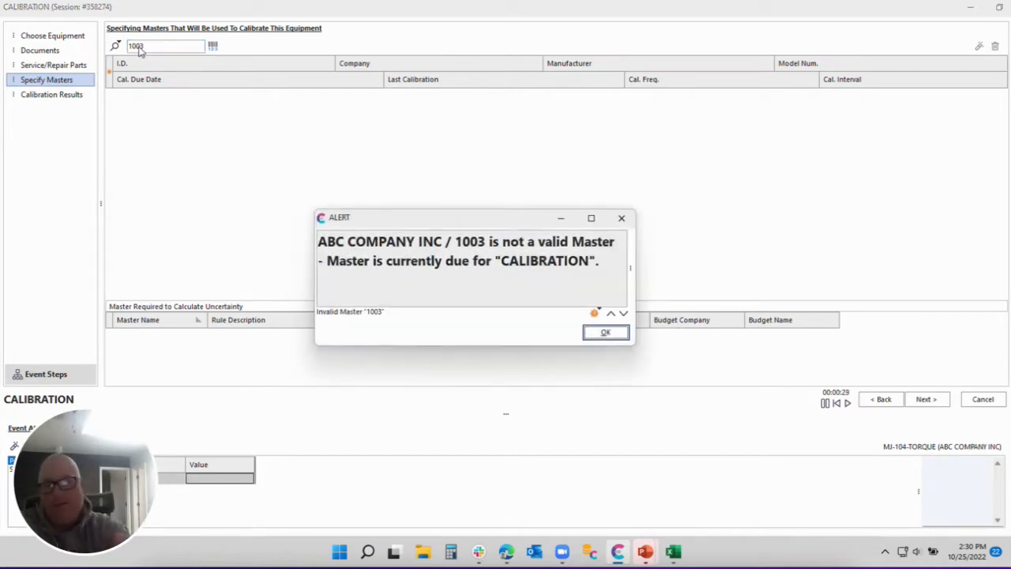
Acknowledge the invalid-master alert for 1003 and bring up the add-master choices.
left_click(612, 337)
left_click(612, 336)
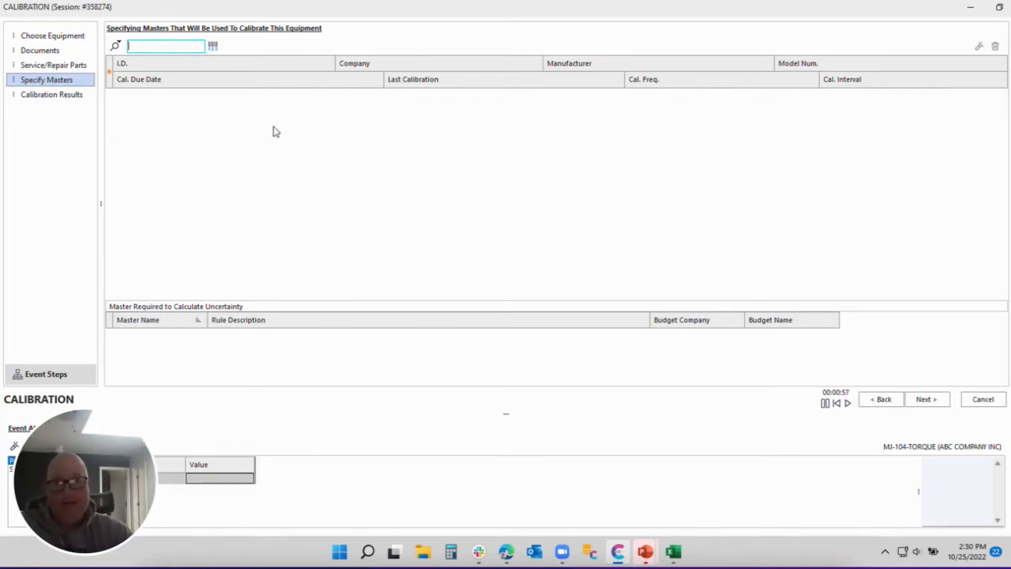
left_click(116, 46)
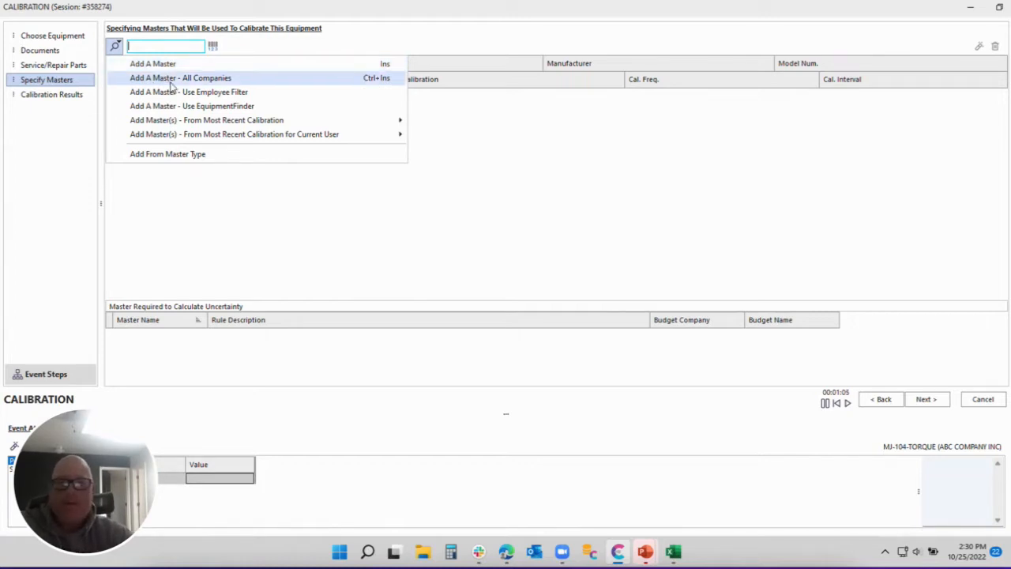
Re-maximize the calibration window and browse the company's masters, searching 'met', without adding one.
left_click(361, 9)
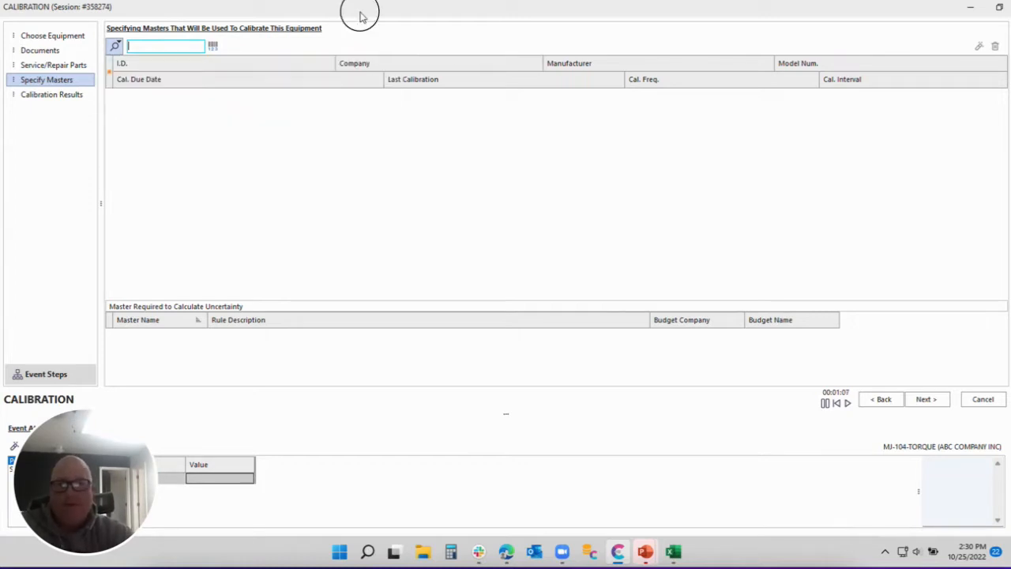
left_click_drag(361, 10, 368, 106)
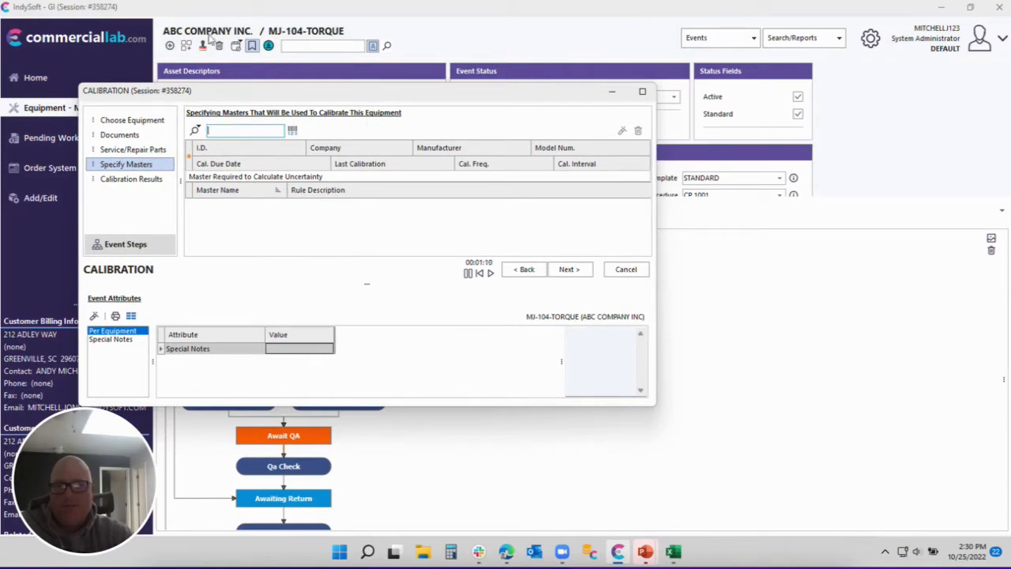
double_click(446, 90)
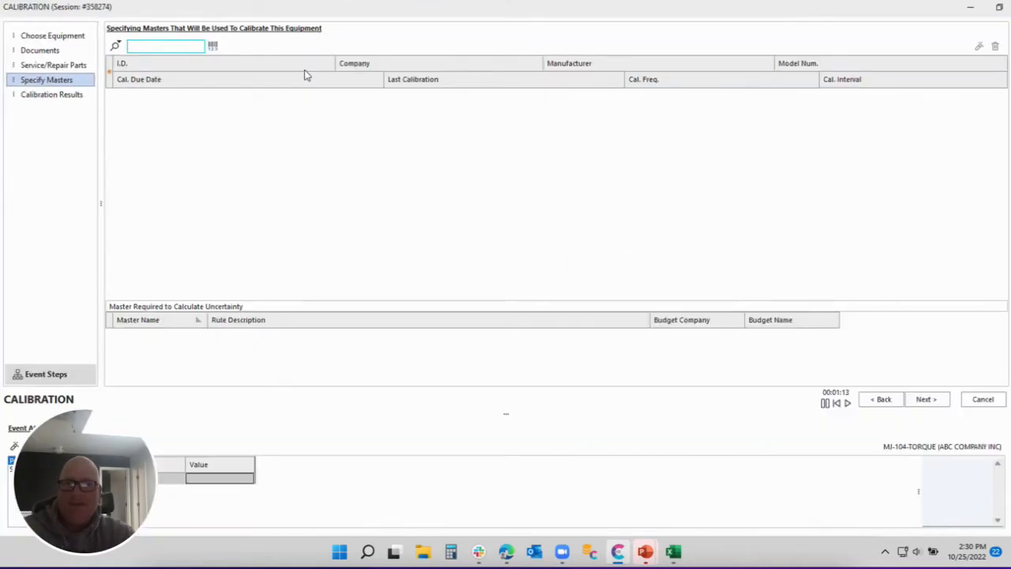
left_click(116, 46)
left_click(150, 64)
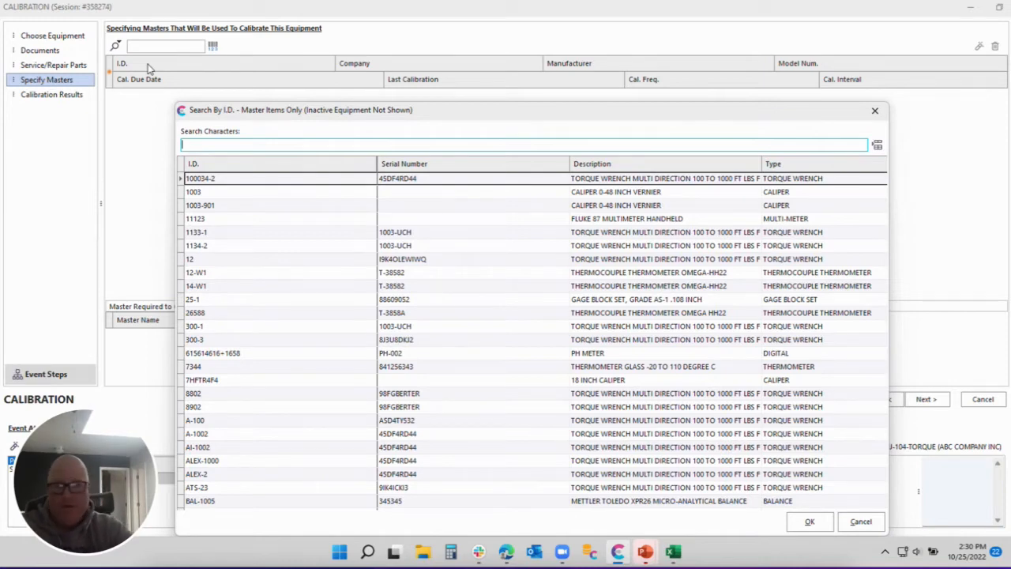
type("met")
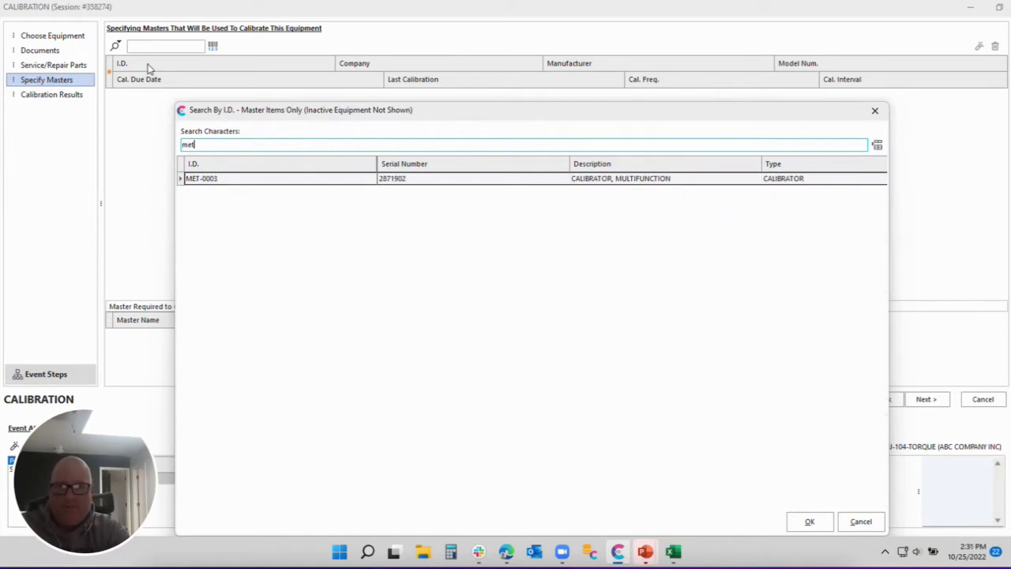
key("BackSpace")
key("BackSpace")
key("BackSpace")
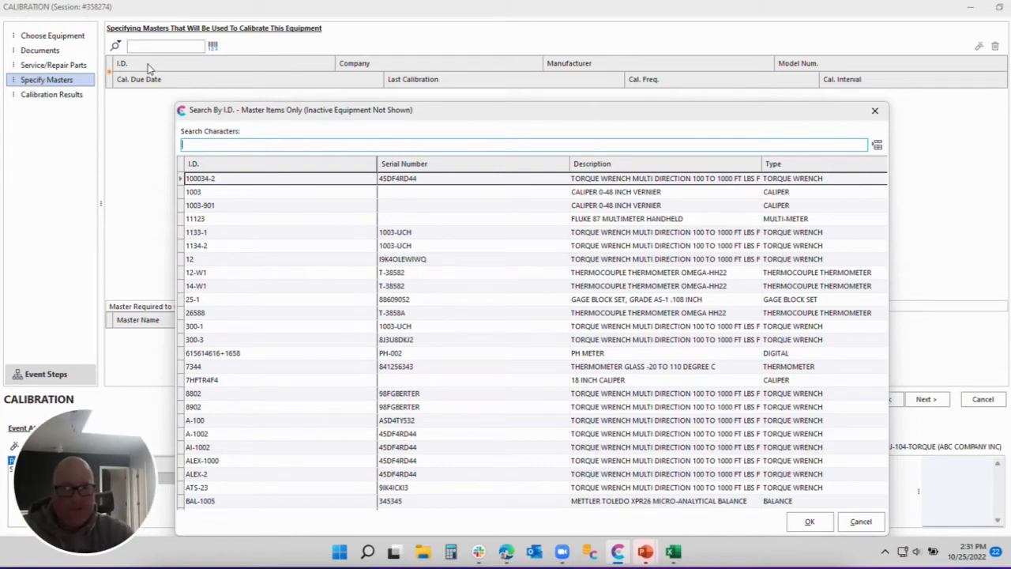
left_click(859, 521)
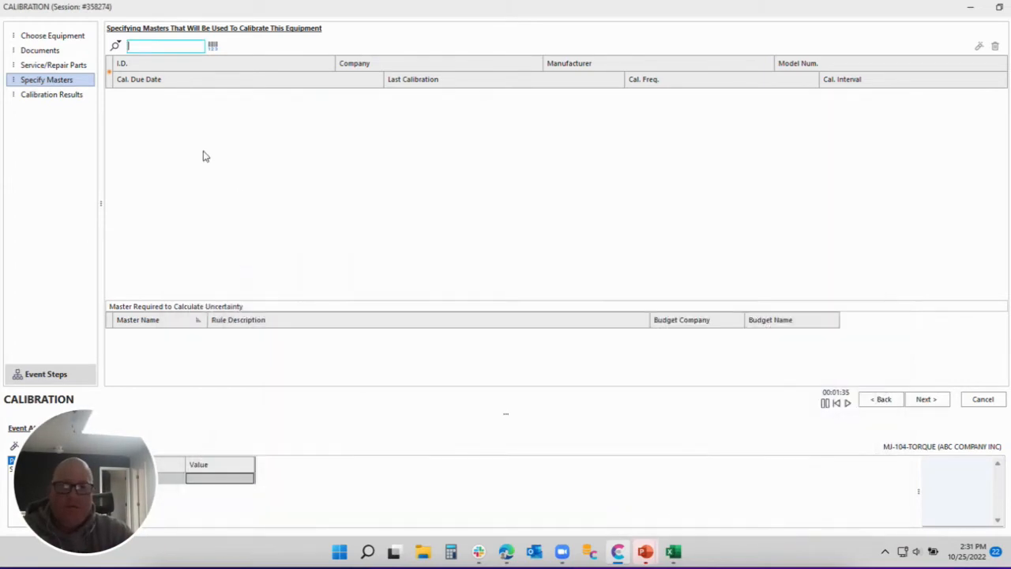
left_click(115, 46)
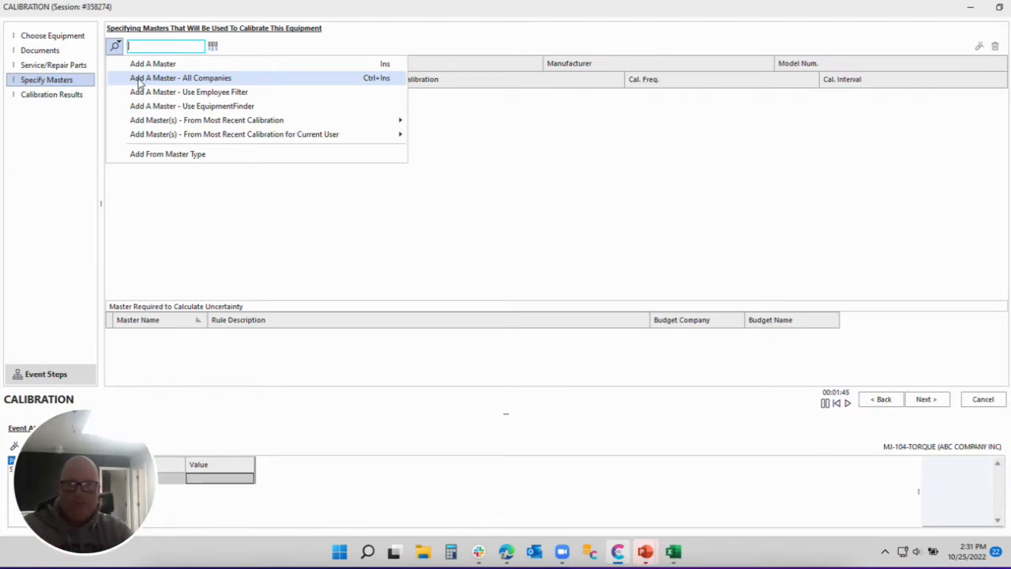
left_click(182, 82)
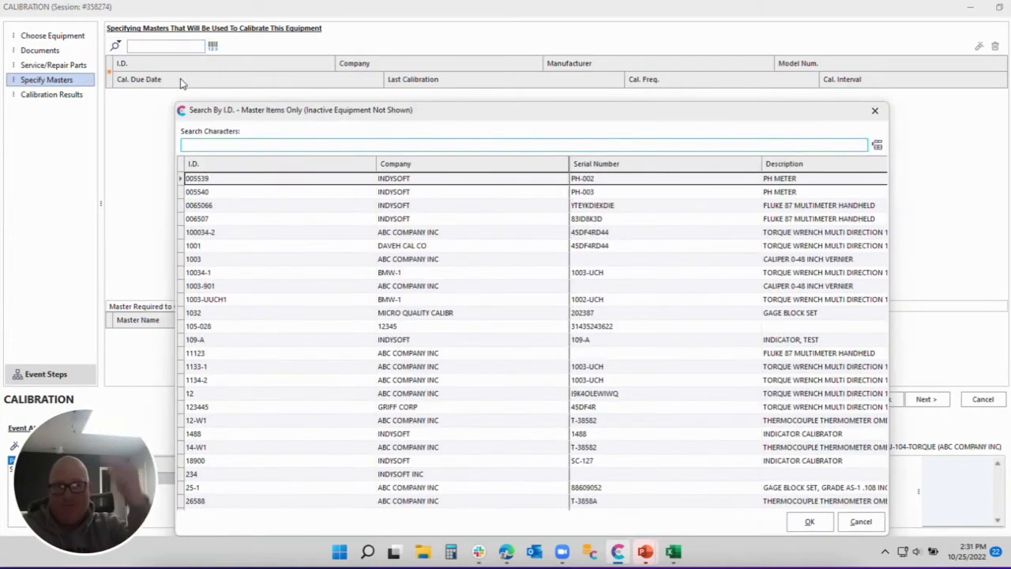
left_click(395, 163)
scroll(432, 420, "down", 15)
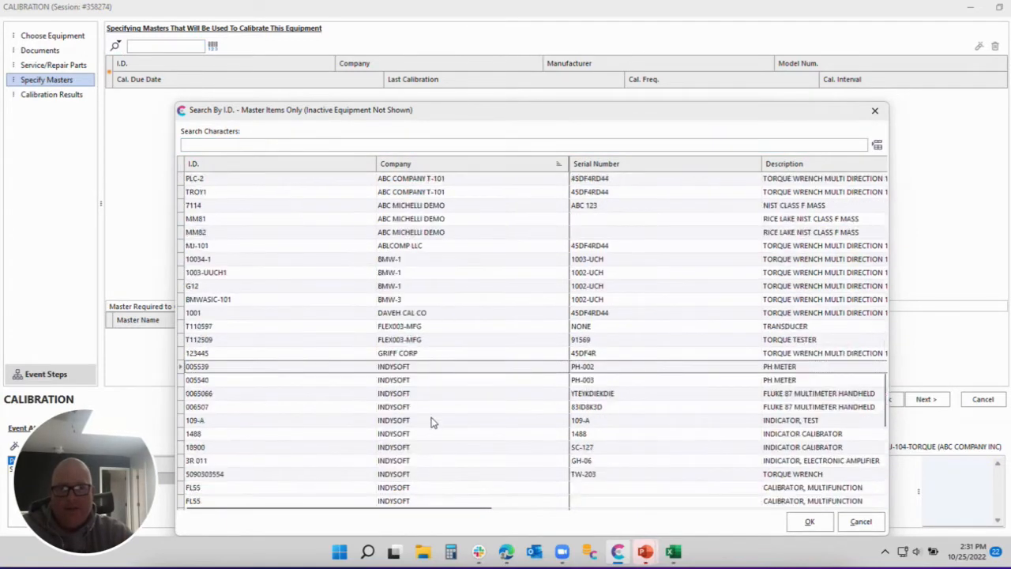
scroll(414, 449, "down", 3)
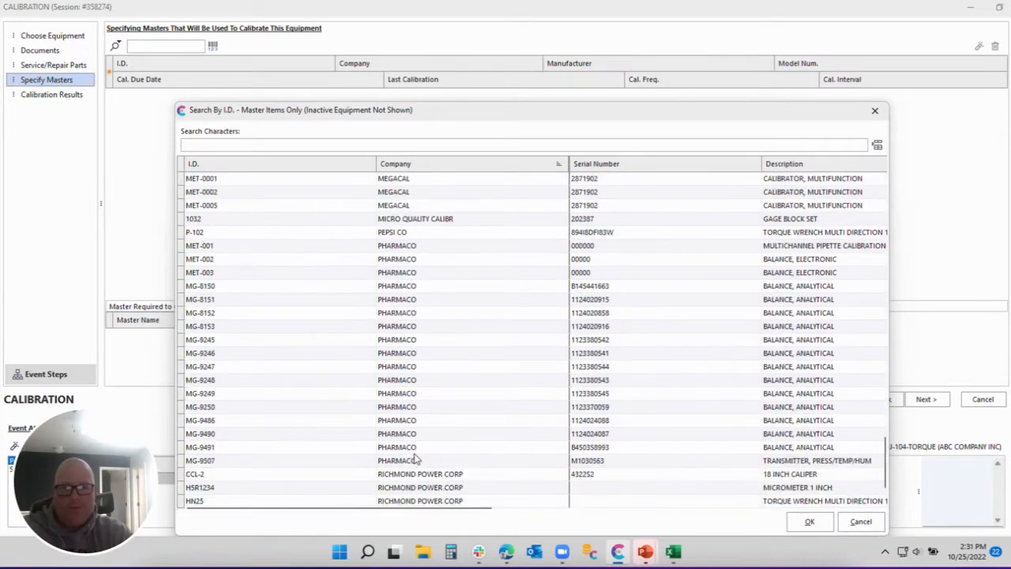
scroll(462, 365, "down", 1)
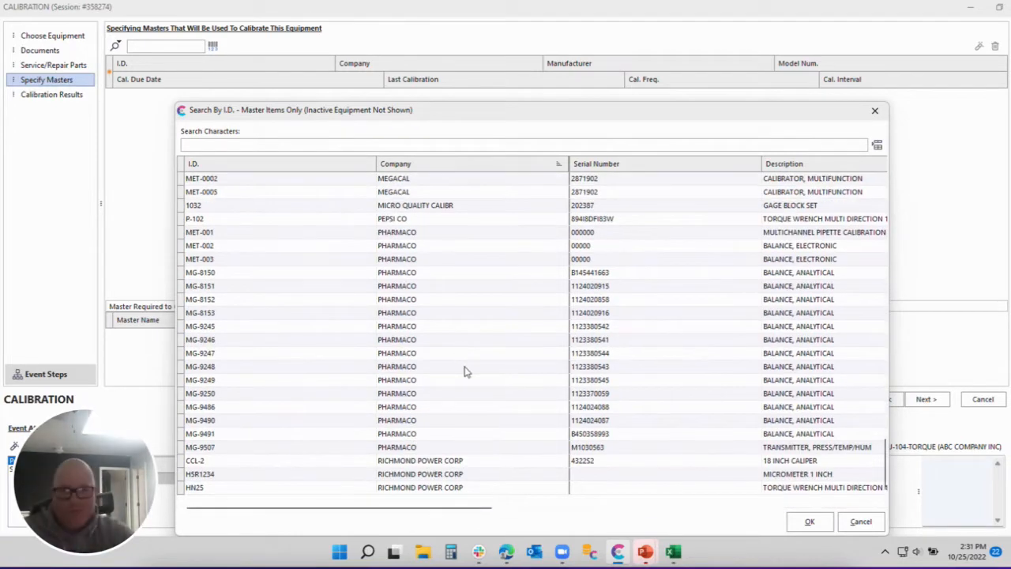
left_click(863, 522)
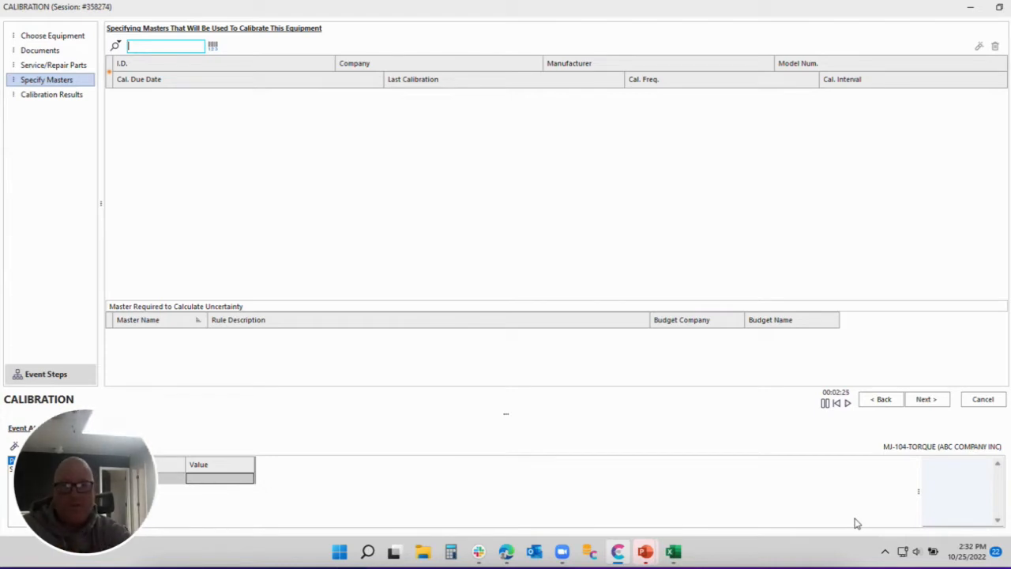
left_click(115, 46)
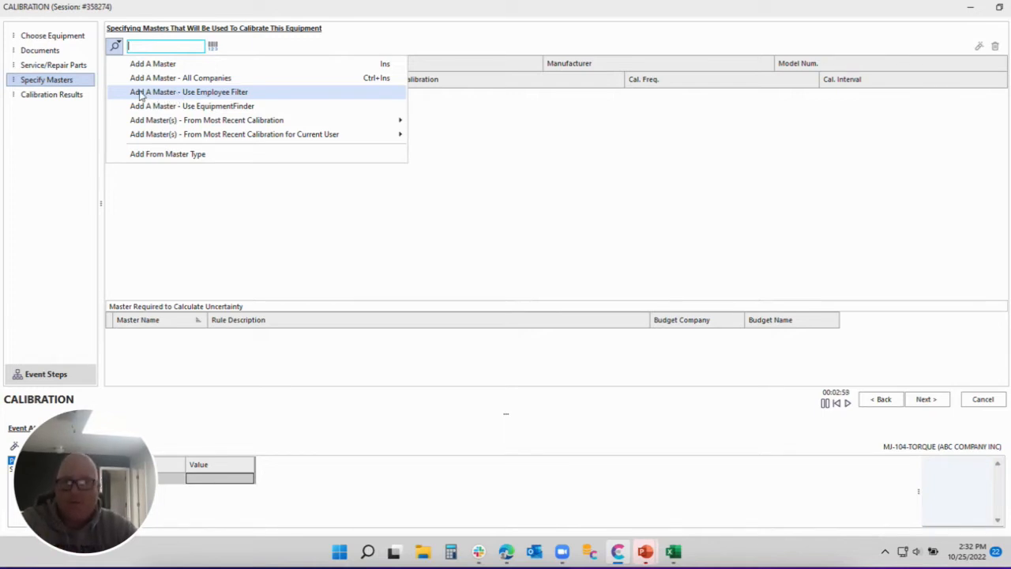
left_click(208, 95)
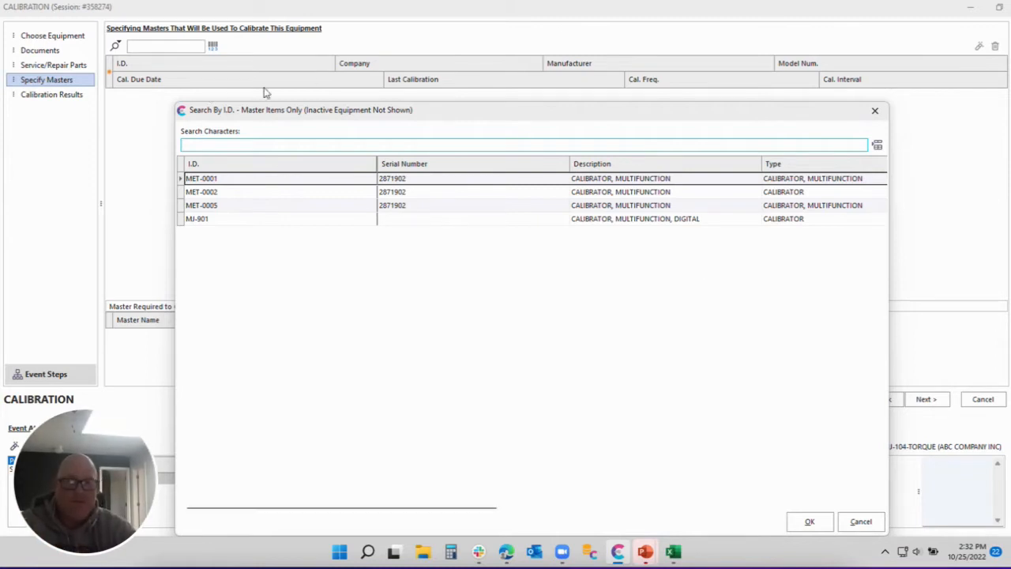
left_click(860, 521)
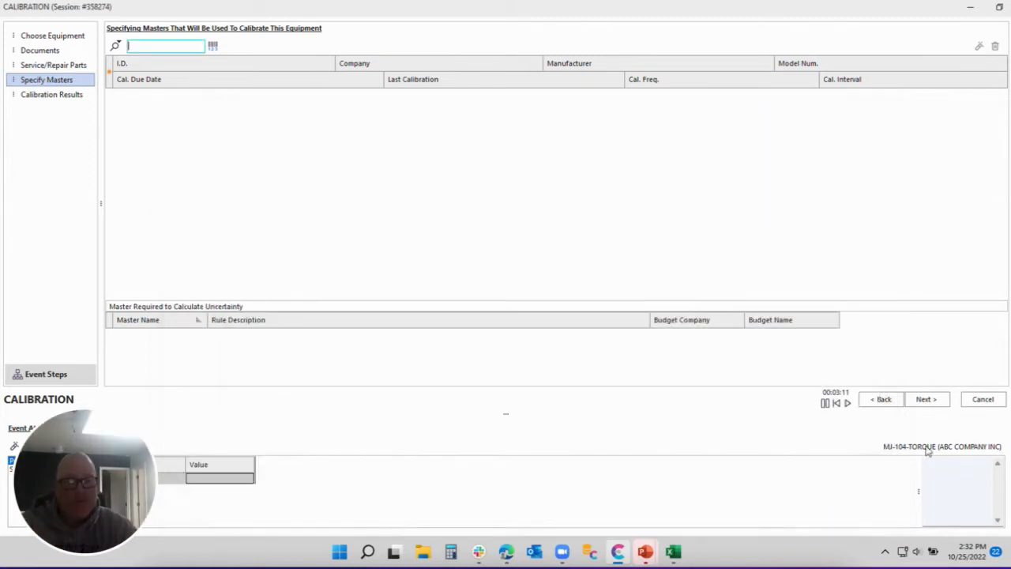
Discard the calibration event and open User/Location Settings from Administration.
left_click(993, 401)
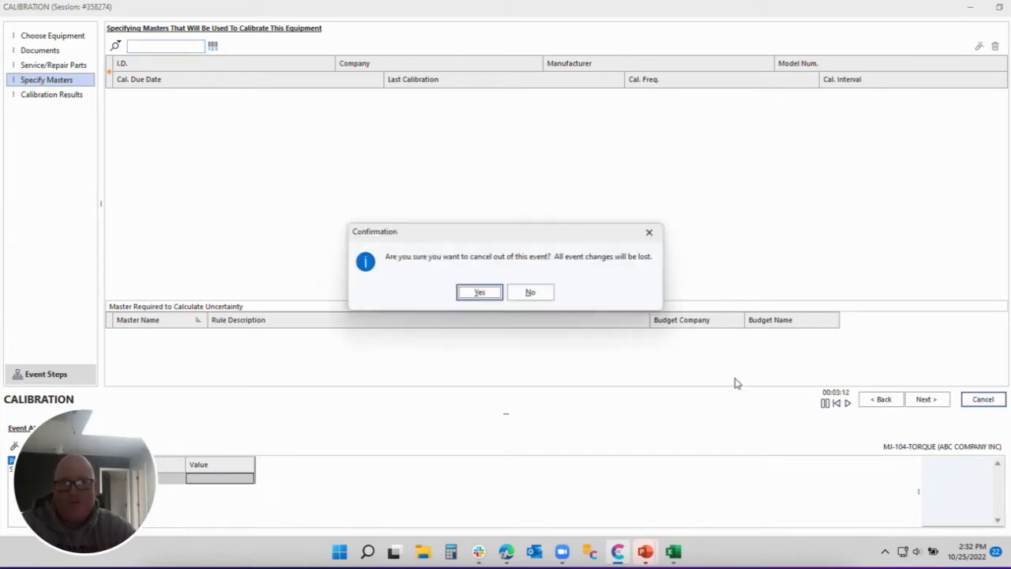
left_click(479, 299)
left_click(871, 41)
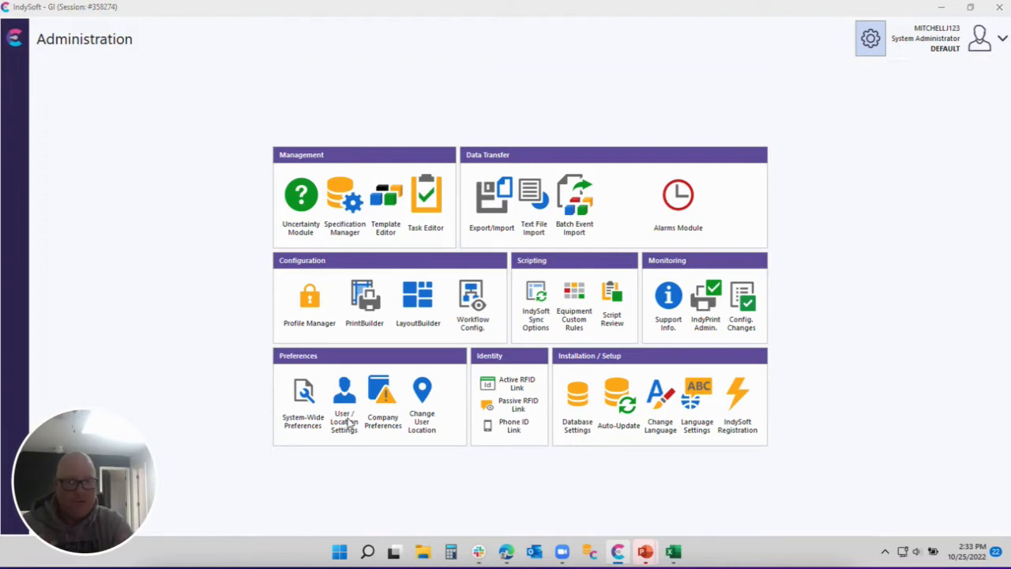
left_click(350, 423)
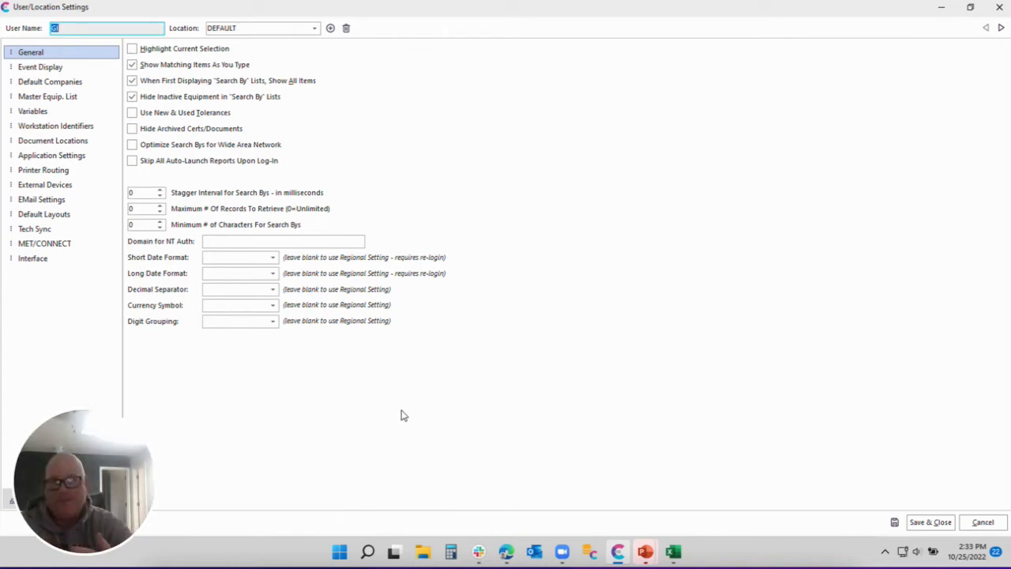
Check the Master Equip. List filter (Company MEGACAL), then cancel the settings unchanged.
left_click(59, 106)
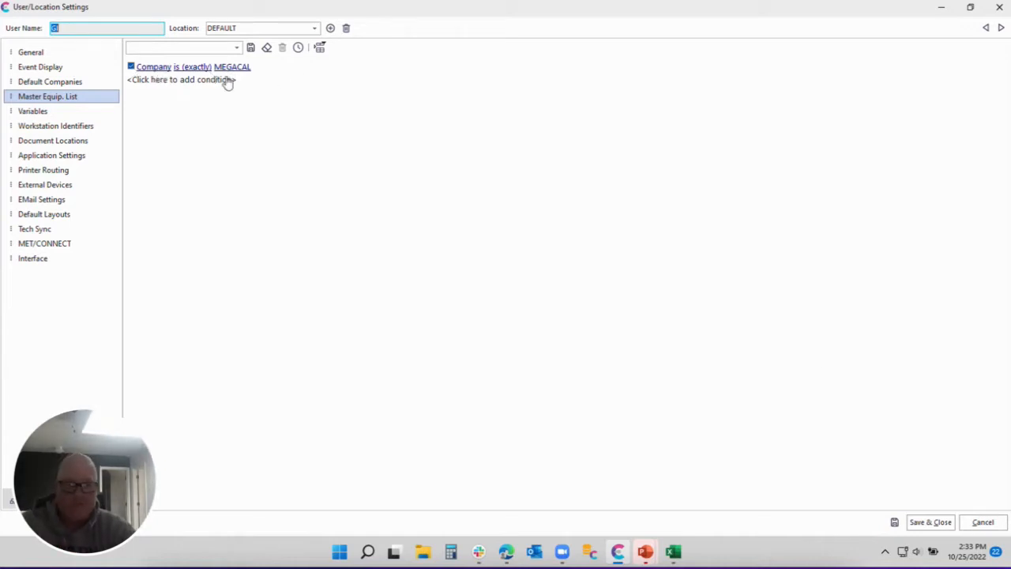
left_click(984, 523)
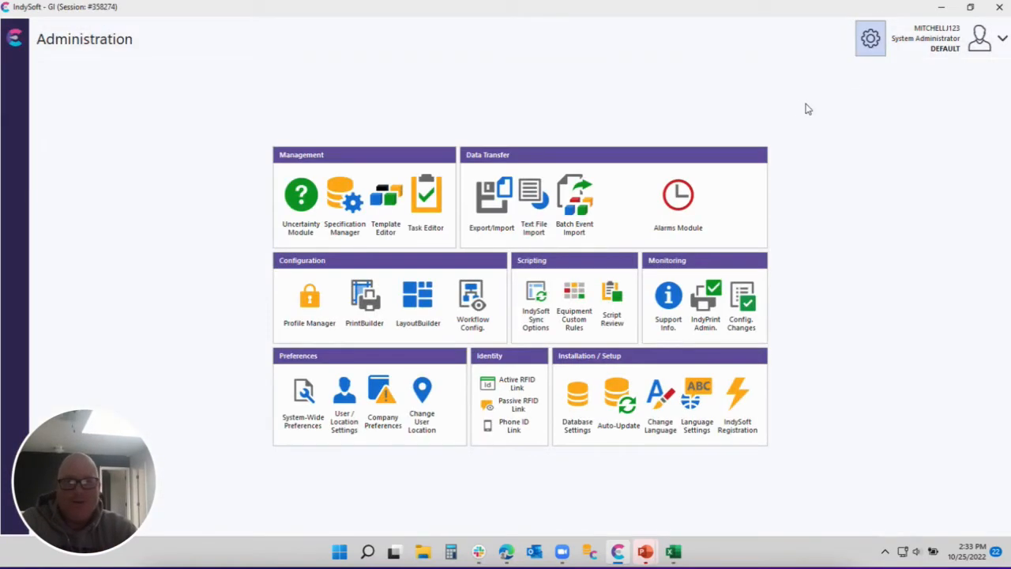
Start a new MJ-104-TORQUE calibration event, dismiss its alert, and go to Specify Masters.
left_click(871, 41)
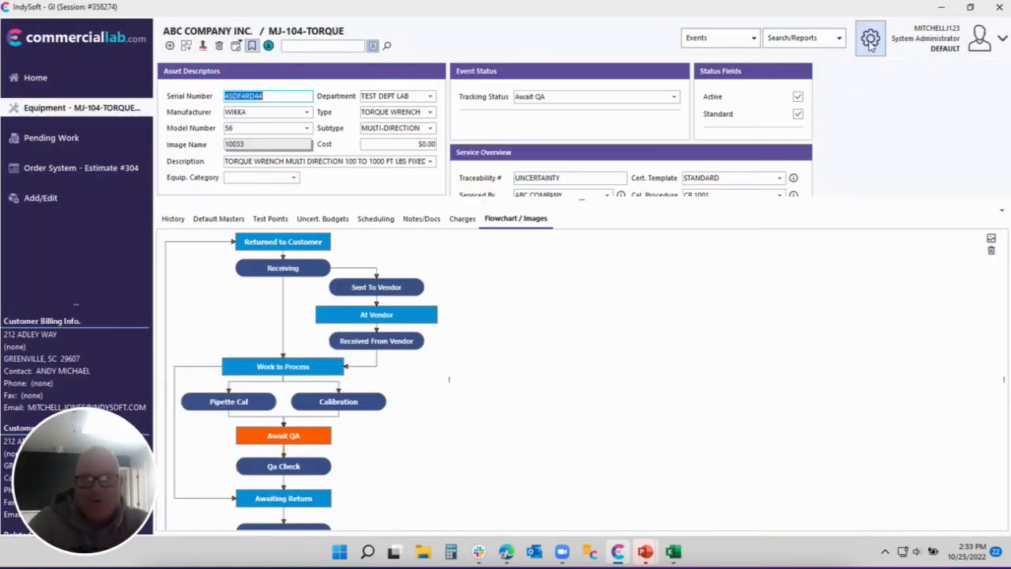
double_click(355, 400)
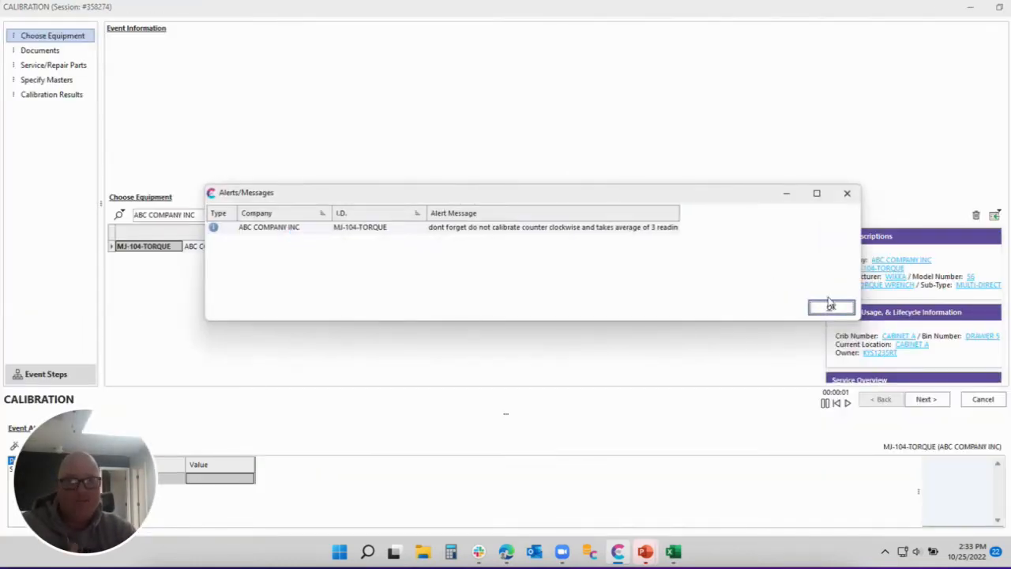
left_click(831, 308)
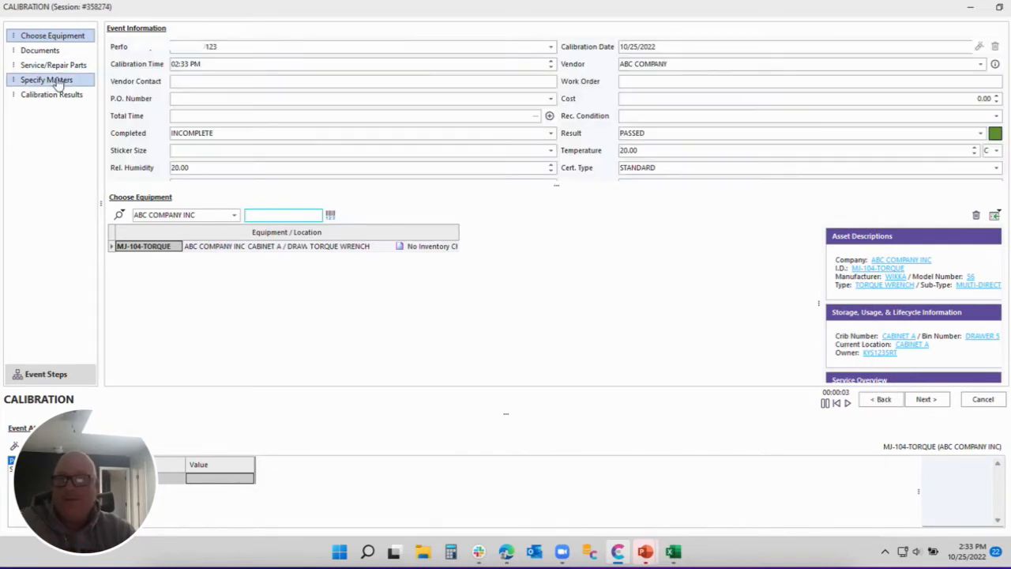
left_click(57, 82)
Try the Employee Filter and EquipmentFinder master searches, closing both without adding a master.
left_click(114, 46)
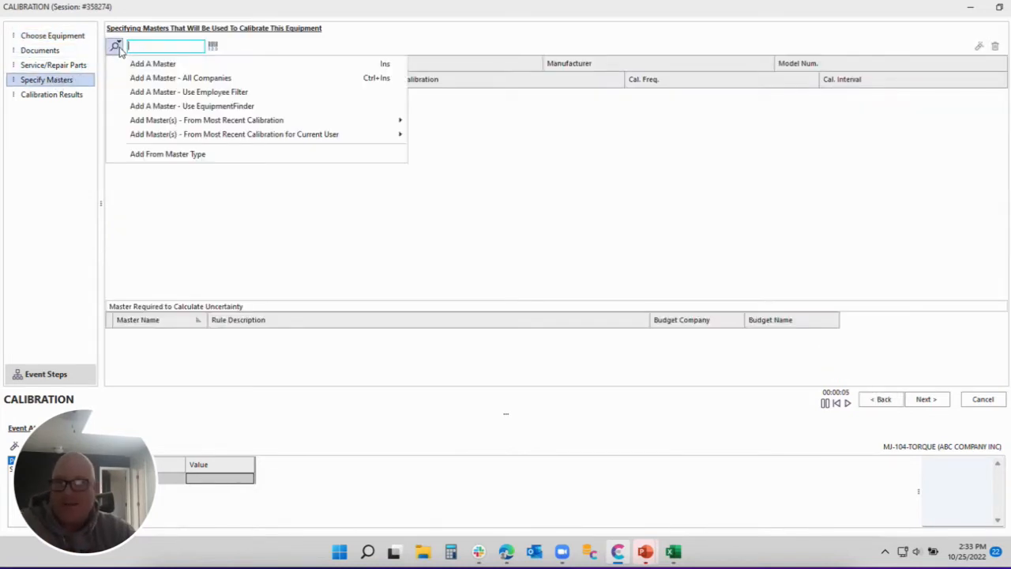
left_click(160, 94)
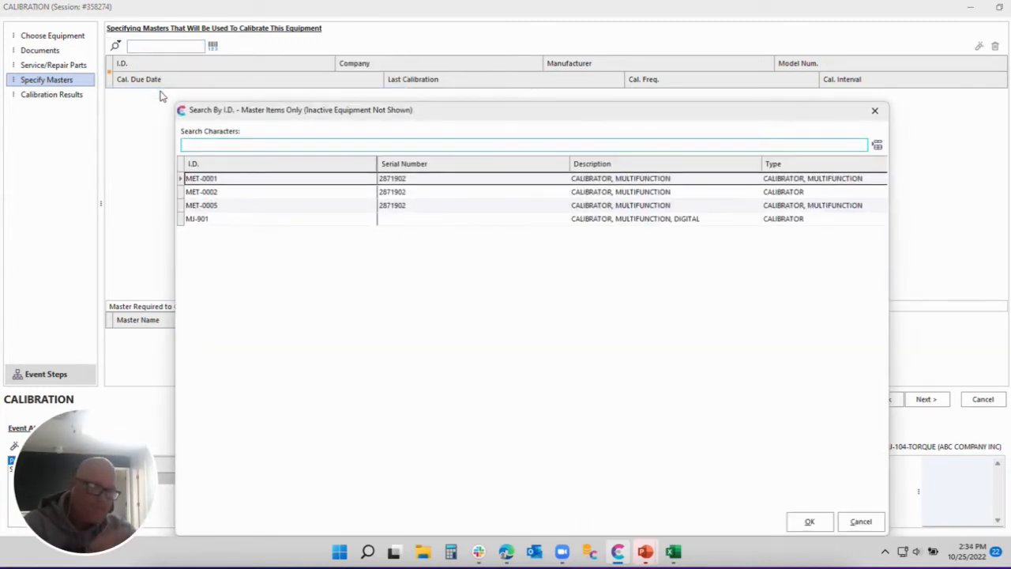
left_click(861, 522)
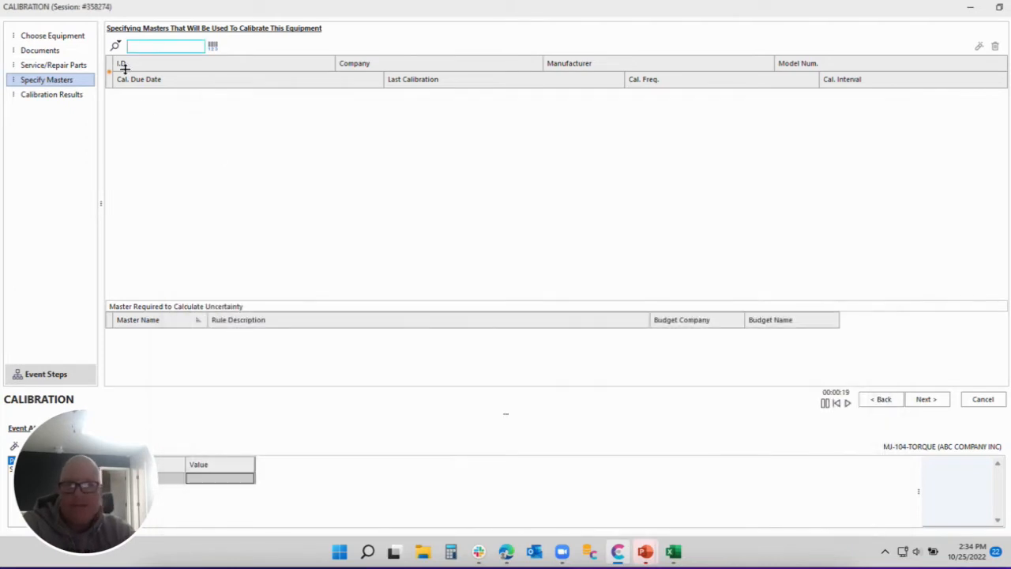
left_click(115, 45)
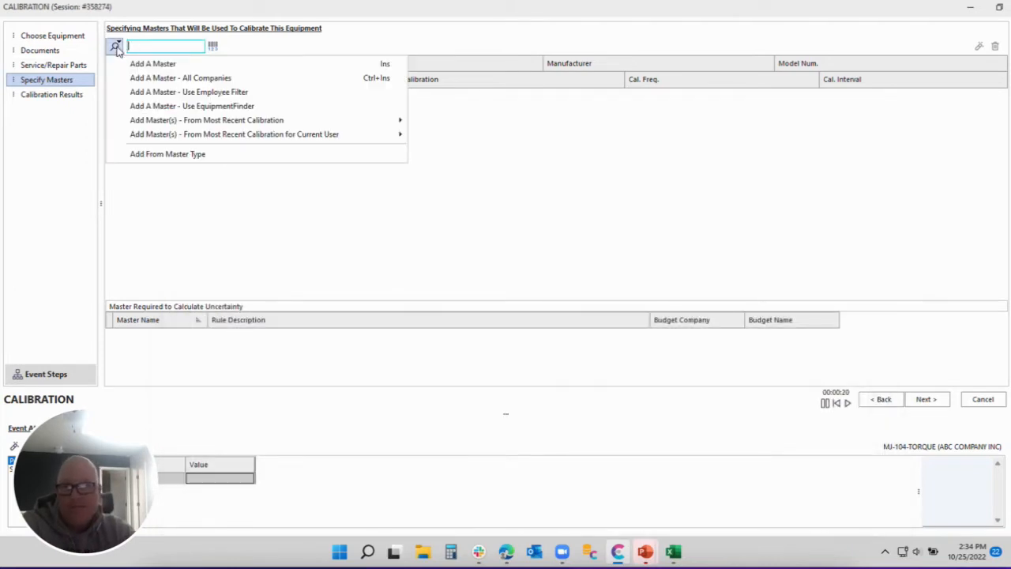
left_click(201, 110)
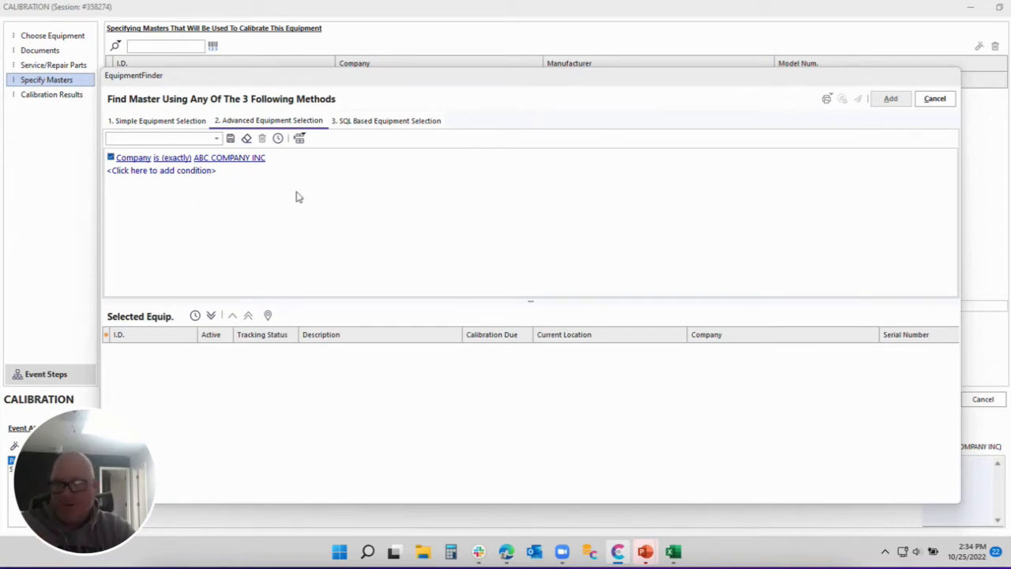
left_click(936, 100)
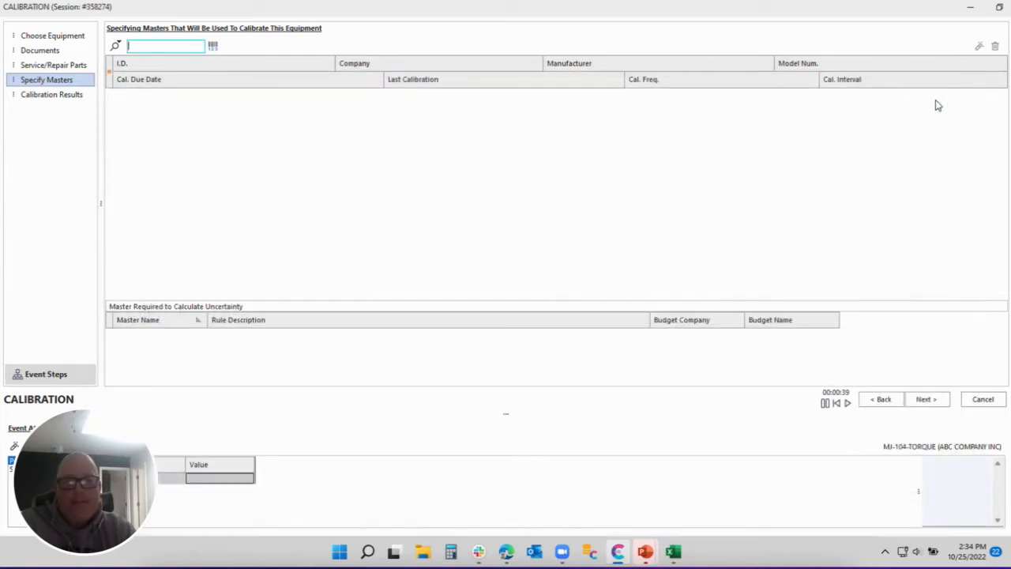
Look over the Add Master(s) - From Most Recent Calibration option, then cancel the calibration event.
left_click(116, 46)
mouse_move(187, 124)
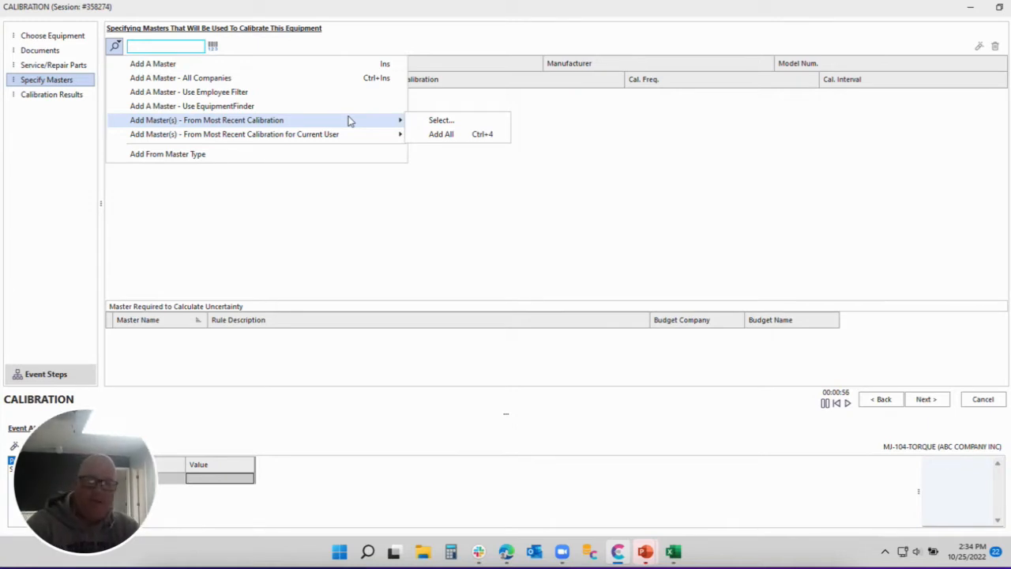
left_click(985, 399)
Discard the event and review the past calibration's masters in History, showing CRANE CART 1.
left_click(479, 292)
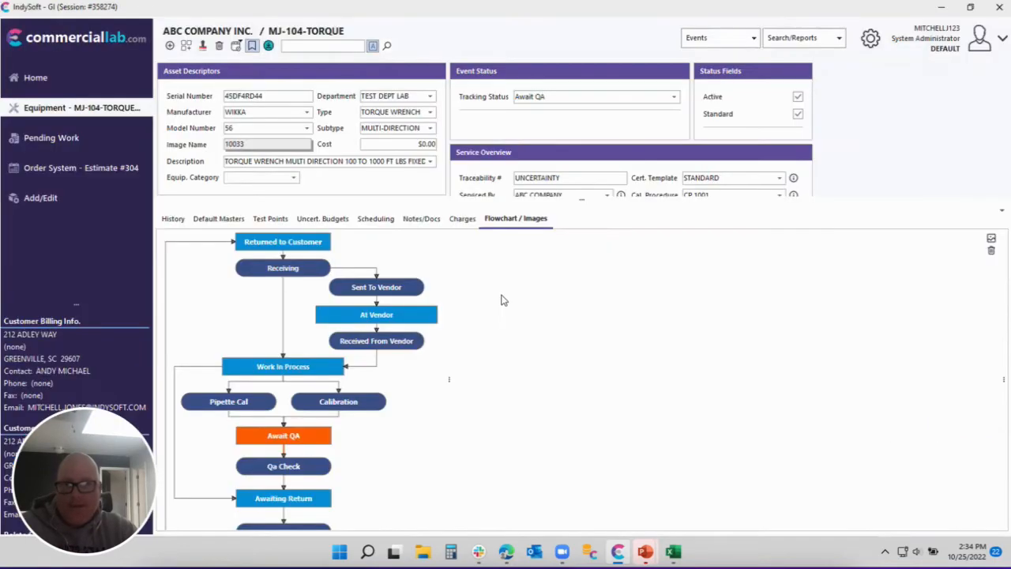
left_click(172, 224)
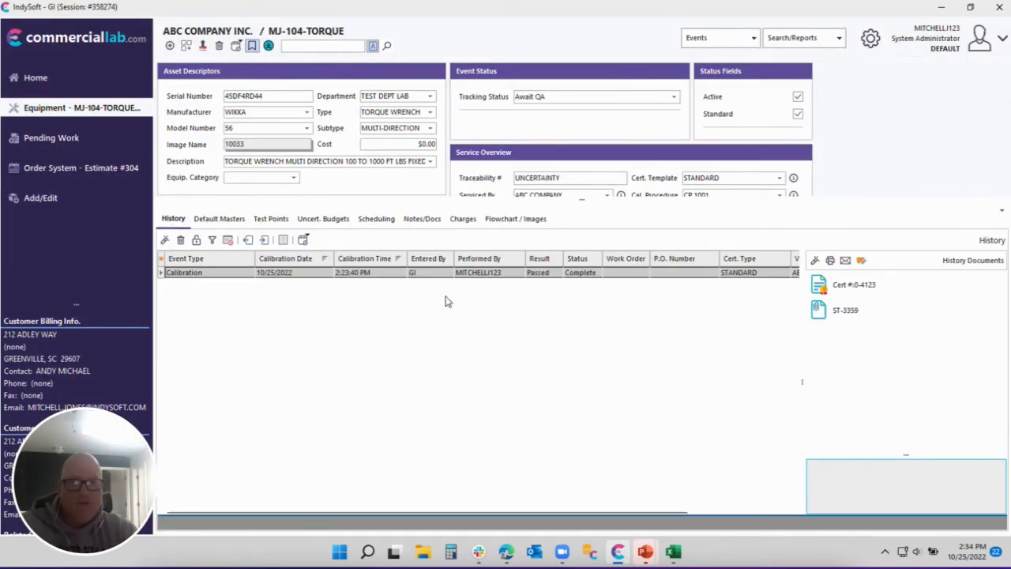
left_click(273, 274)
double_click(272, 273)
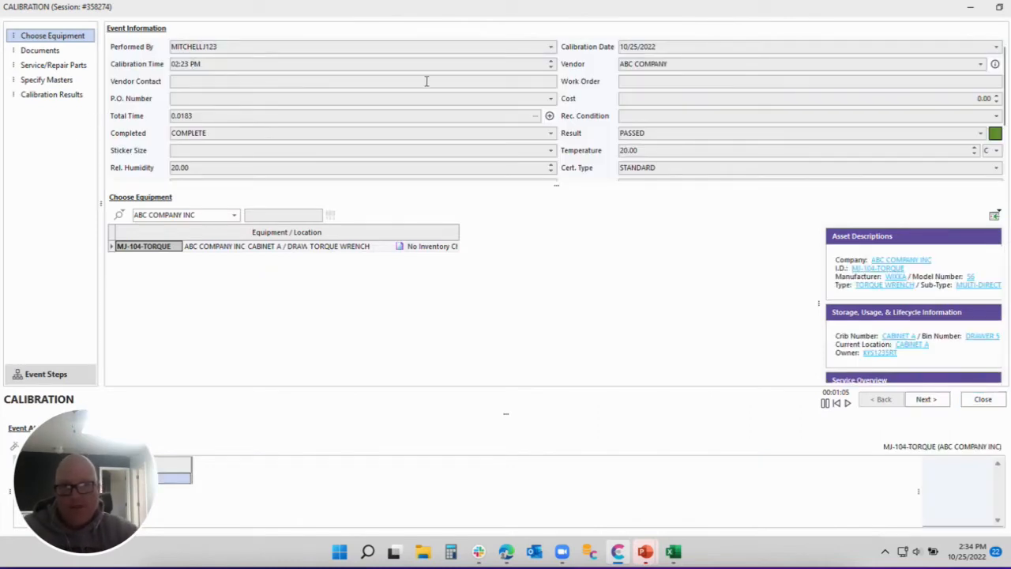
left_click(48, 80)
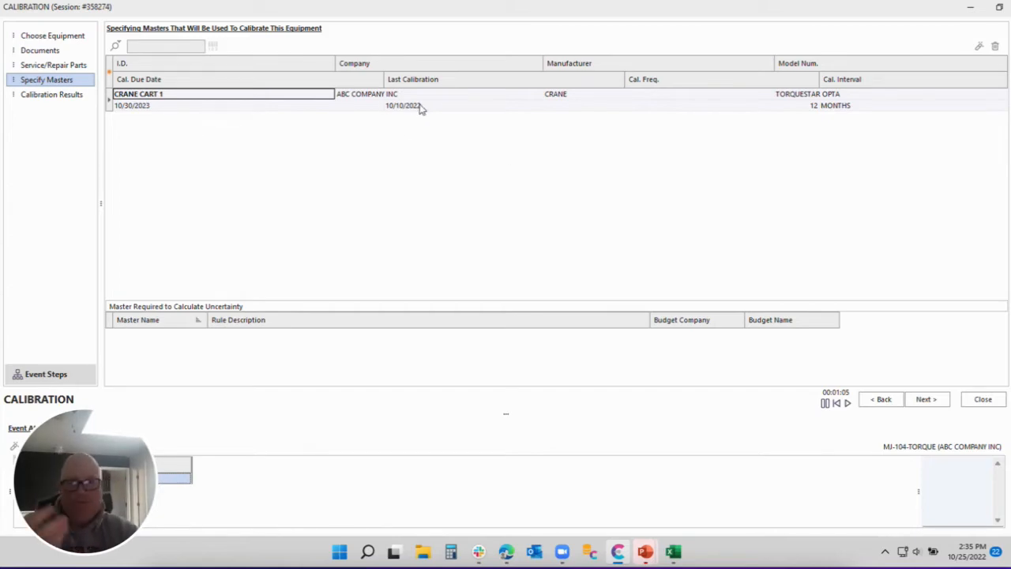
left_click(981, 399)
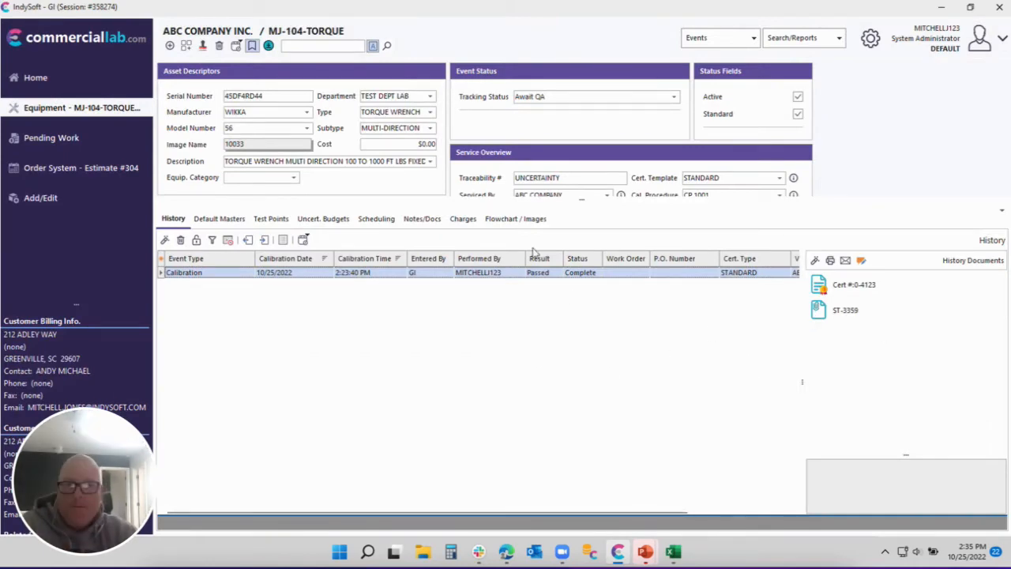
left_click(510, 221)
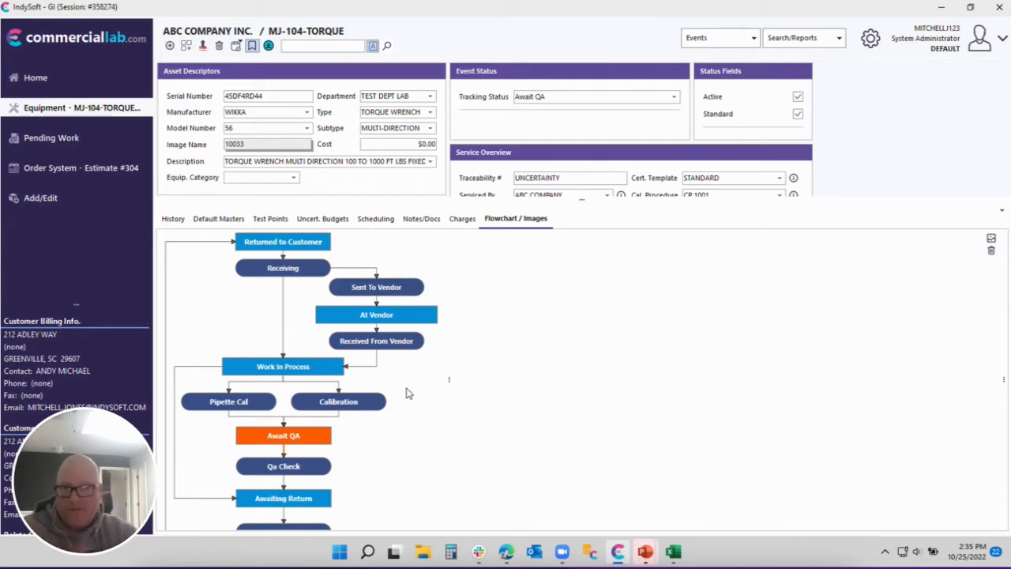
Start a new calibration event and open Specify Masters, where CRANE CART 1 is listed.
double_click(362, 402)
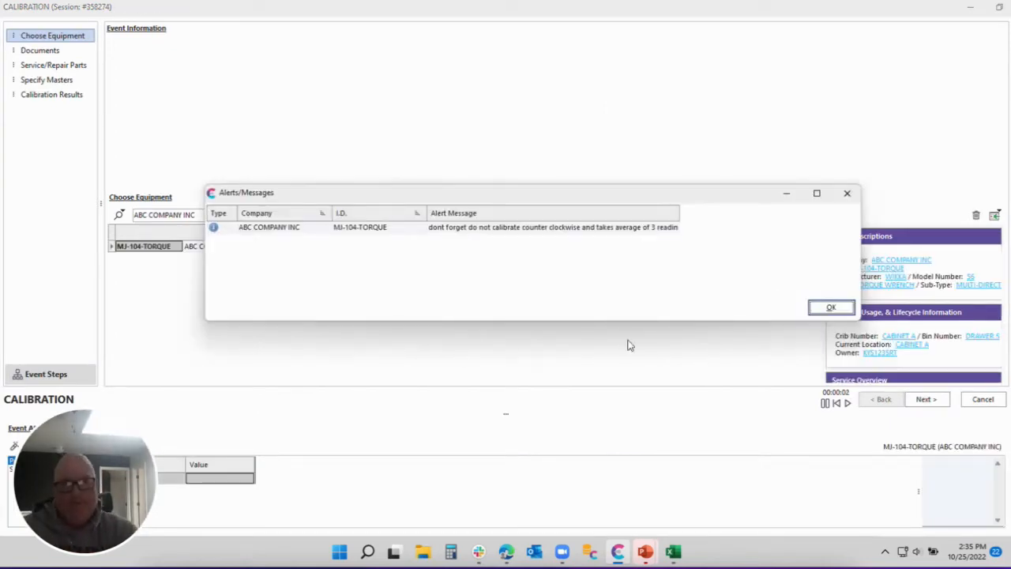
left_click(831, 308)
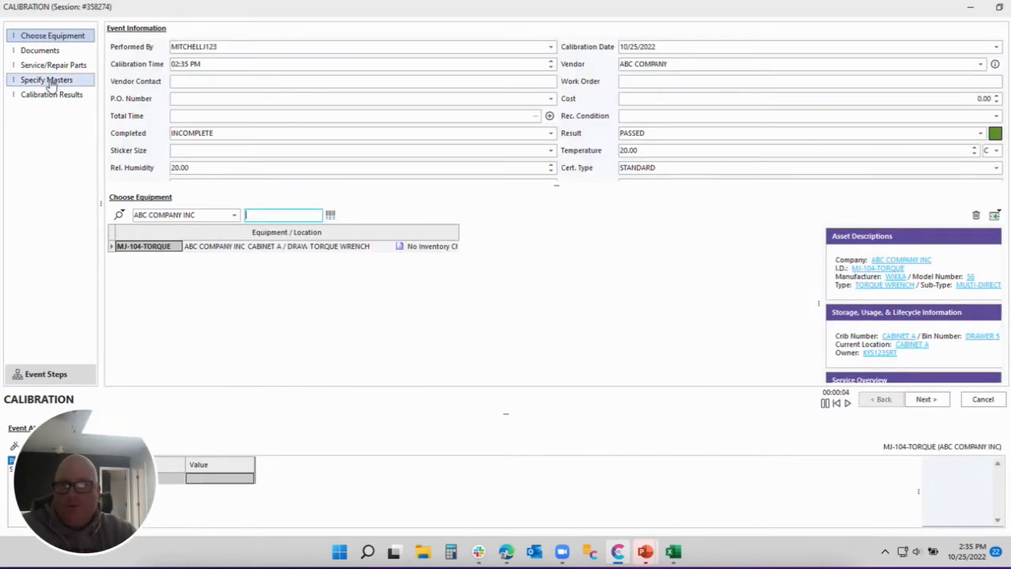
left_click(47, 81)
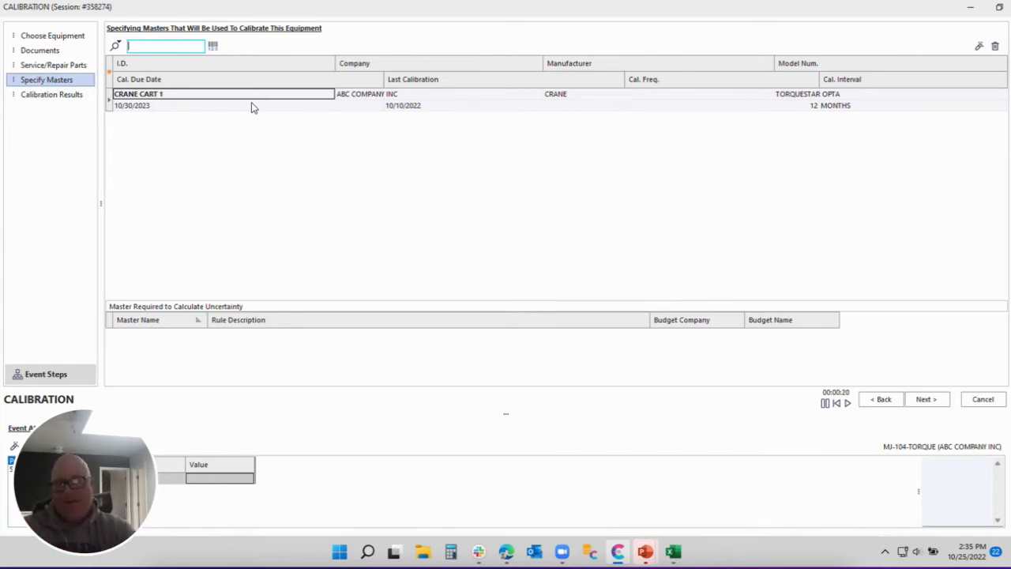
Dismiss the add-master options without choosing one, then request cancelling the calibration event.
left_click(115, 46)
mouse_move(157, 127)
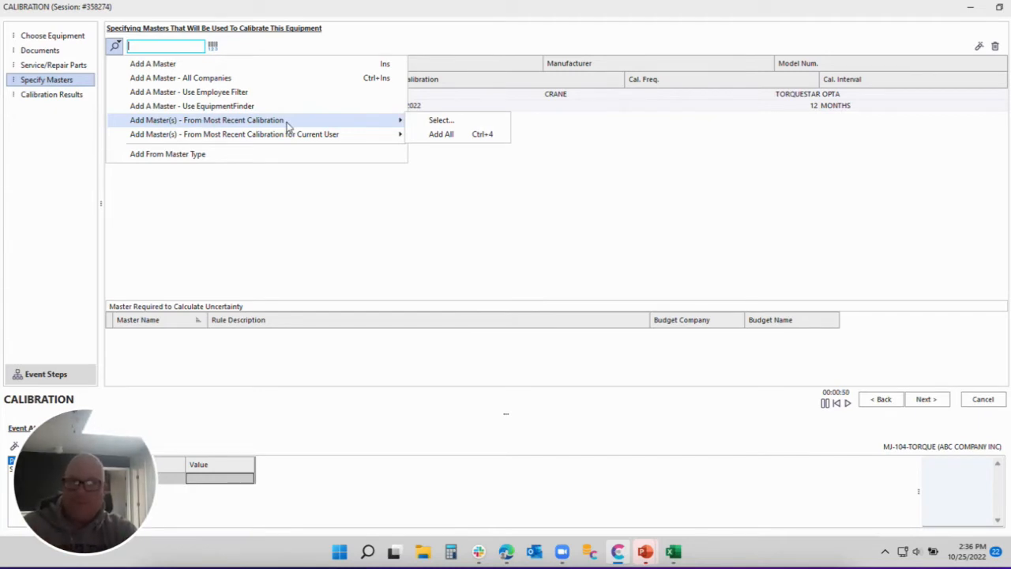
left_click(387, 200)
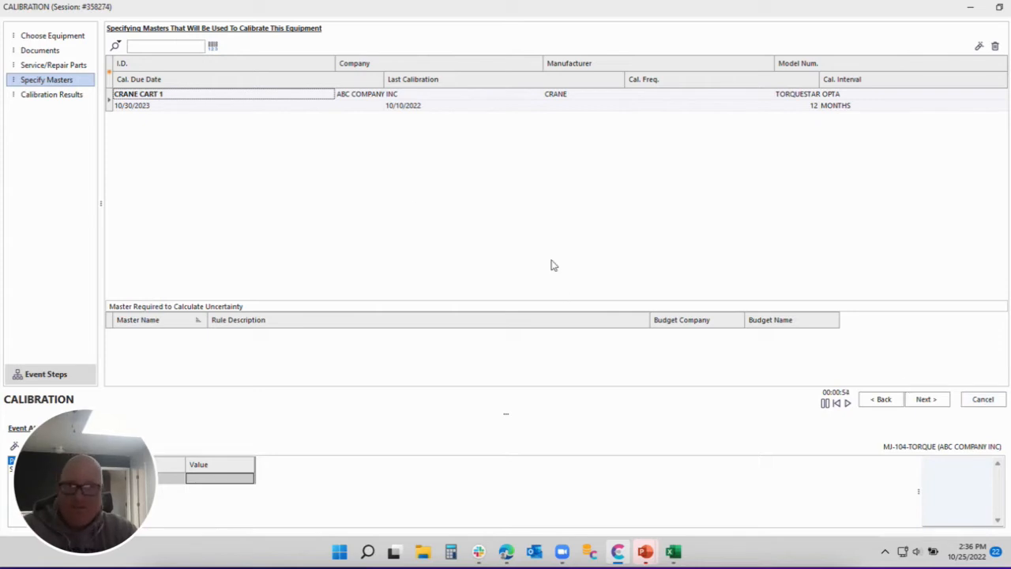
left_click(981, 400)
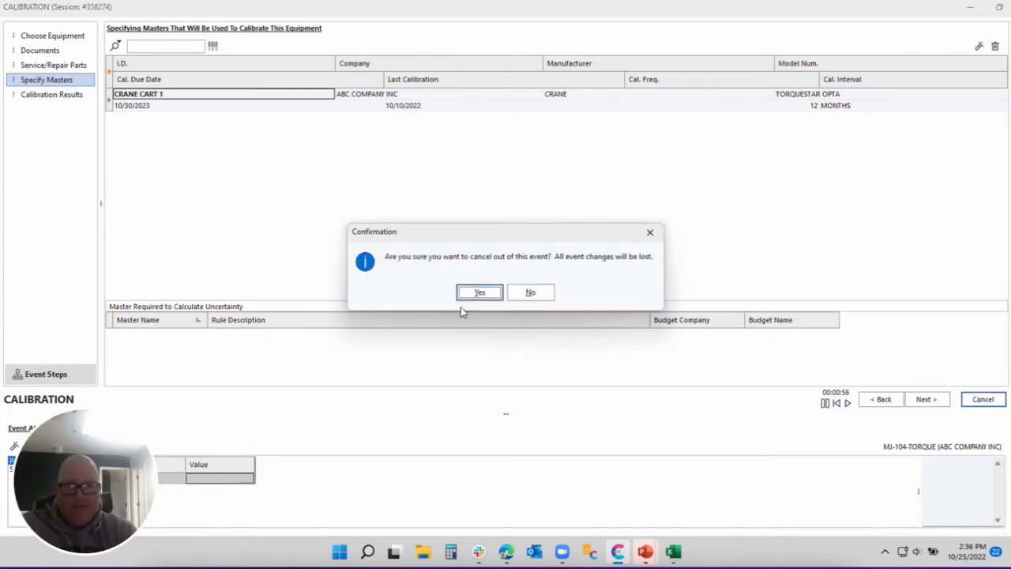
Discard the open calibration event and clone MJ-104-TORQUE into a new record MJ-105-TORQUE.
left_click(468, 296)
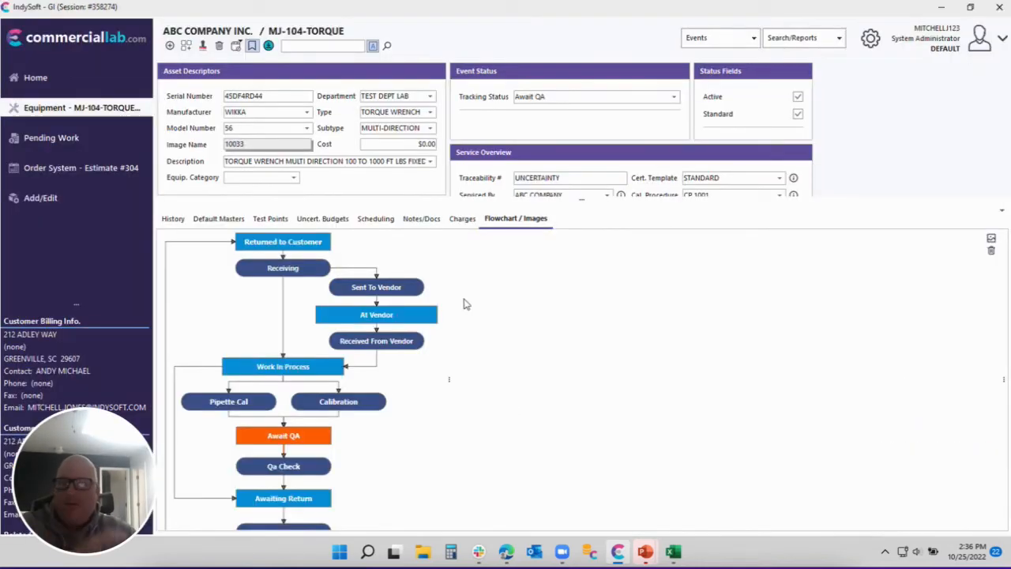
left_click(204, 49)
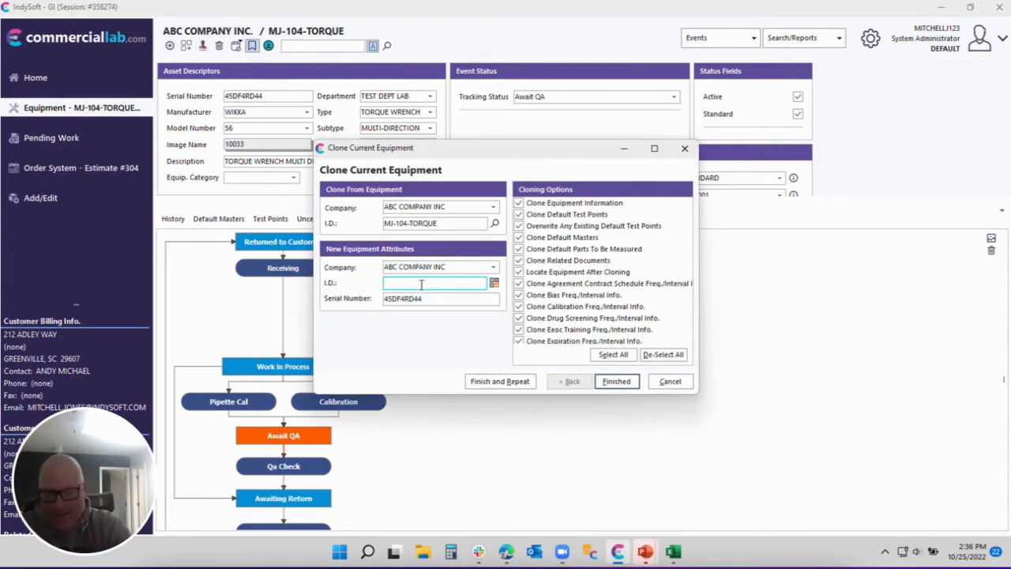
type("MJ")
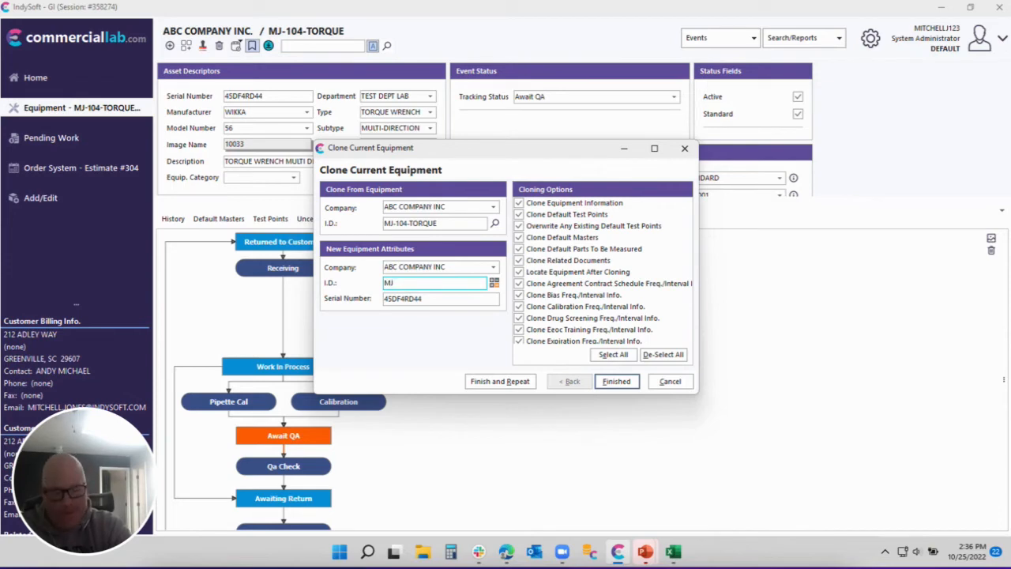
type("-105")
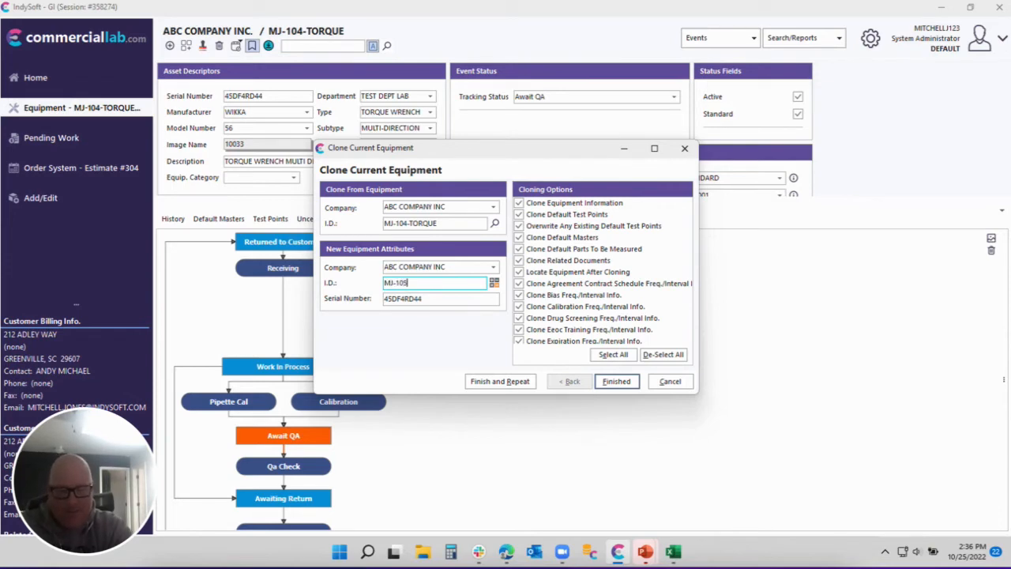
type("-TORQUE")
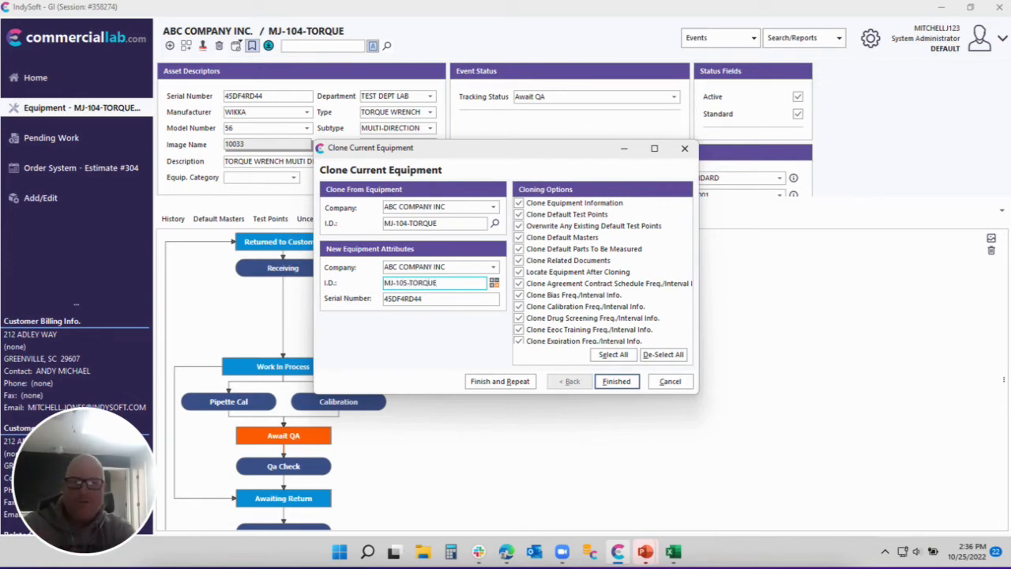
left_click(617, 381)
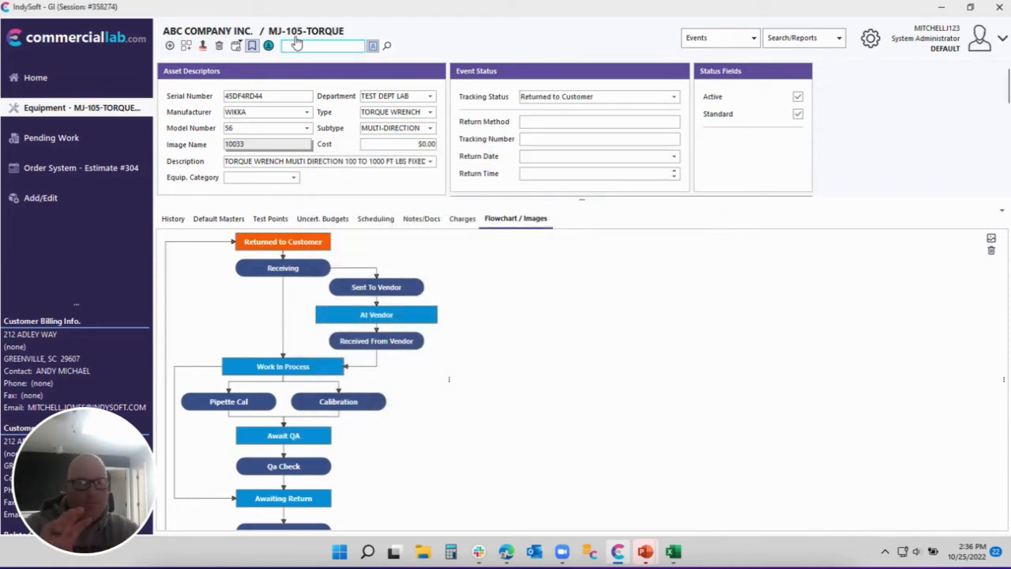
Check MJ-105-TORQUE's History and Default Masters tabs, confirming no default masters exist.
left_click(225, 220)
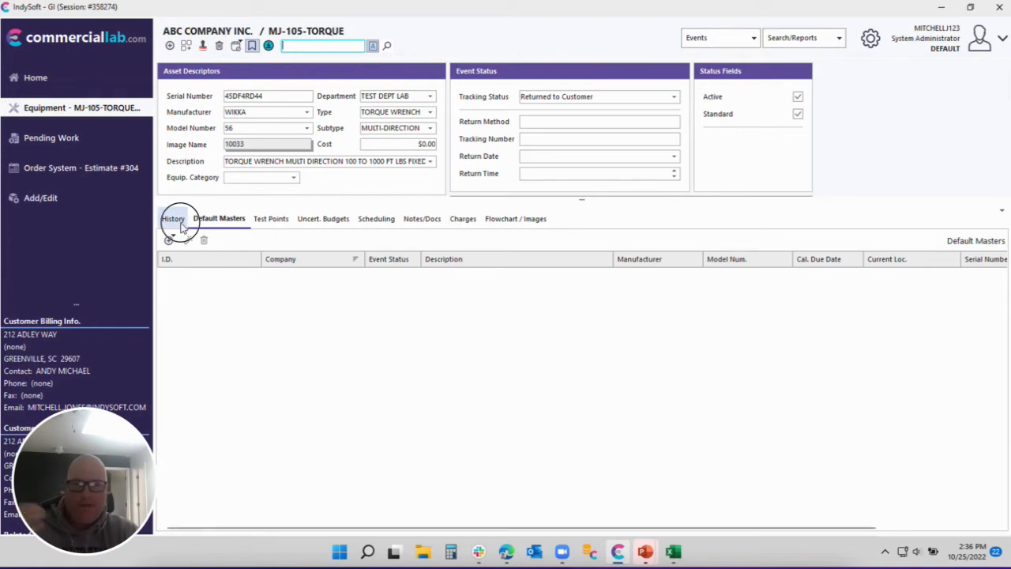
left_click(175, 220)
left_click(283, 240)
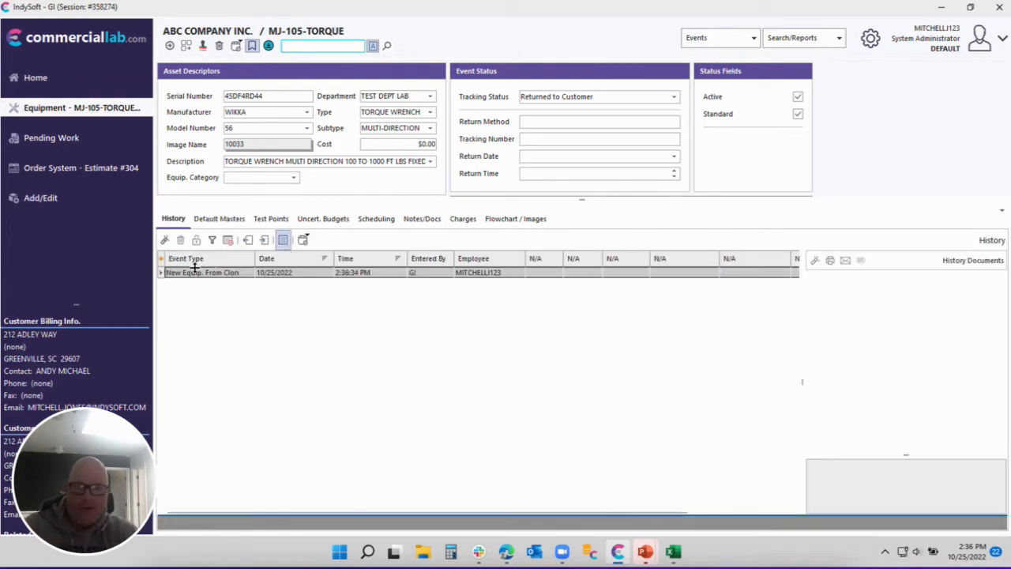
left_click(226, 220)
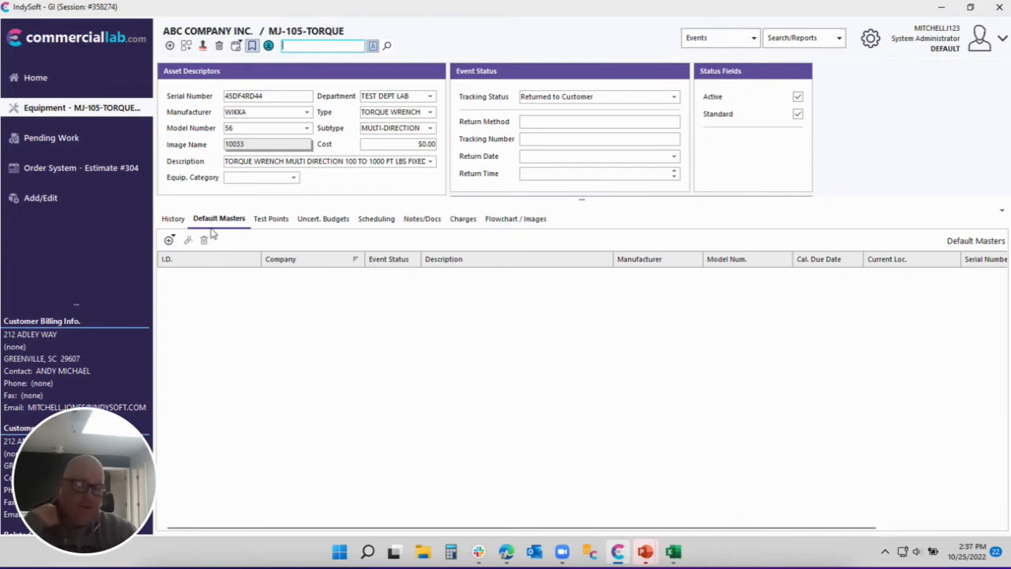
Start a Calibration event from the MJ-105-TORQUE status flowchart.
left_click(517, 220)
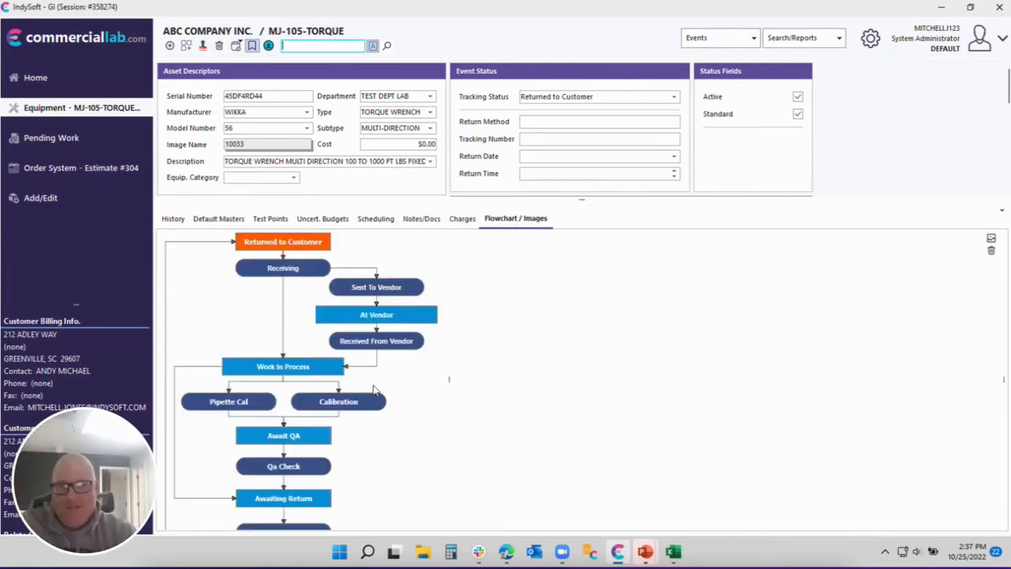
left_click(355, 403)
double_click(356, 403)
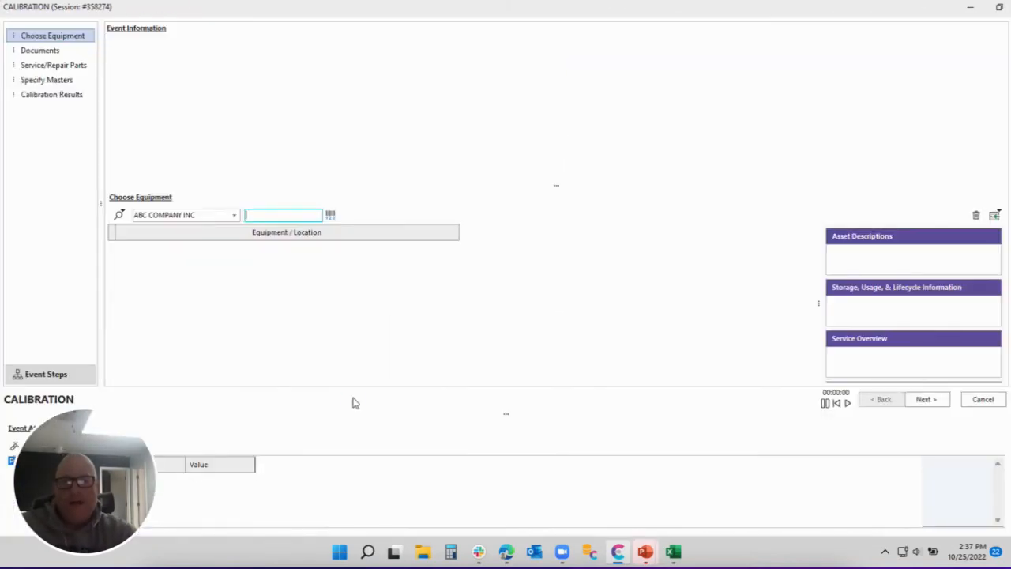
Load MJ-105-TORQUE into the event and add CRANE CART 1 as master from the user's most recent calibration.
left_click(831, 307)
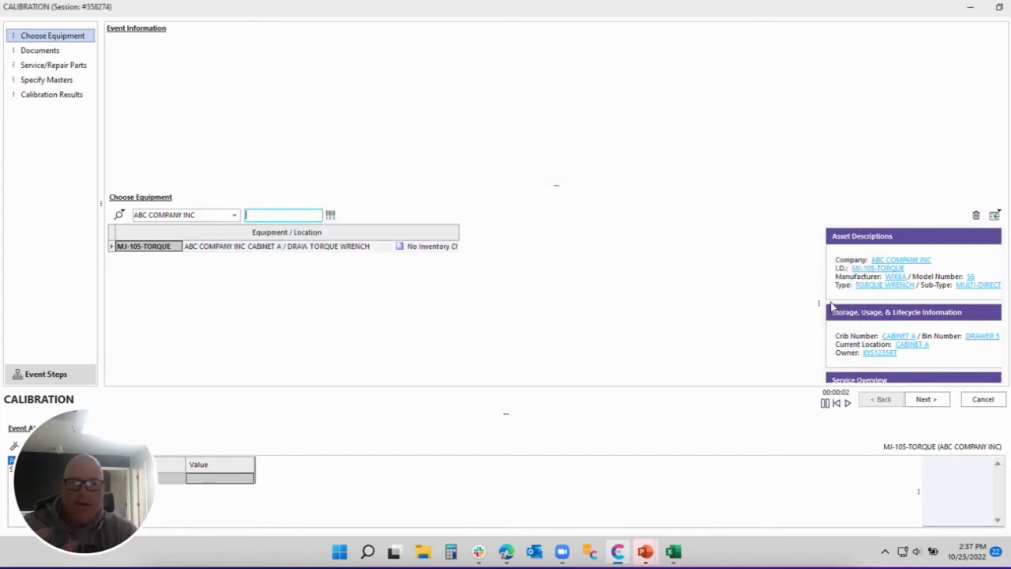
left_click(48, 95)
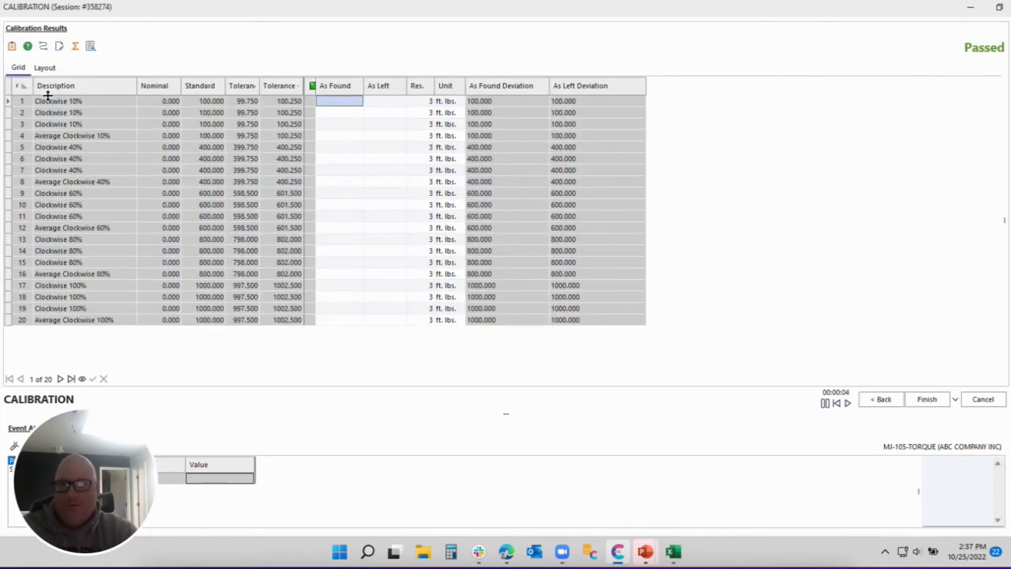
left_click(883, 399)
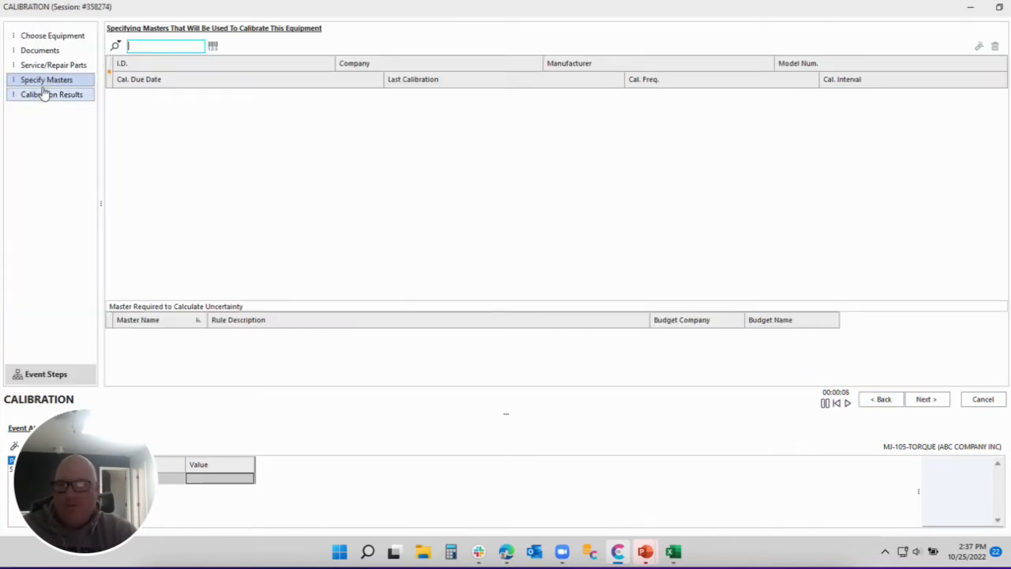
left_click(115, 46)
mouse_move(169, 136)
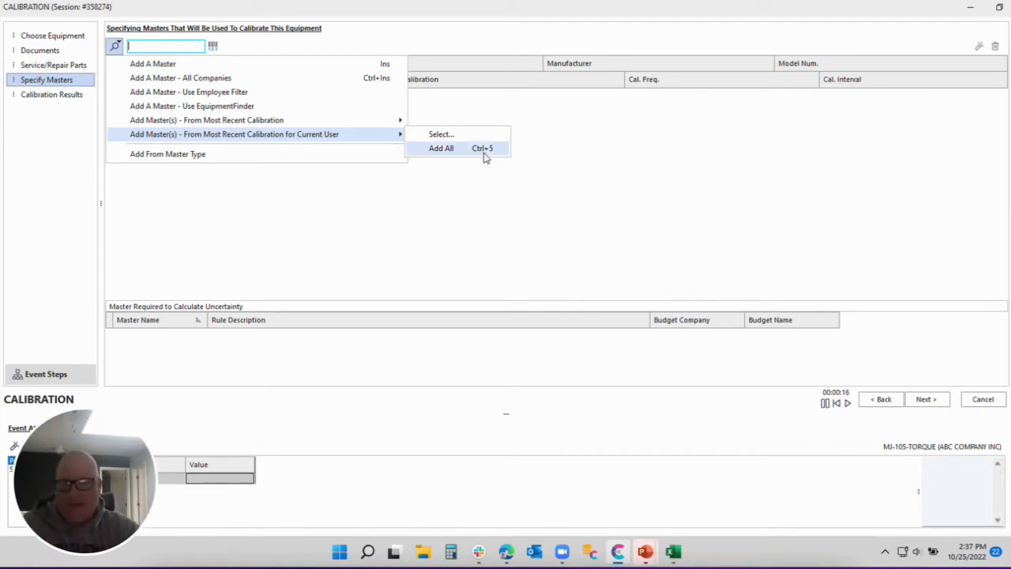
left_click(621, 236)
left_click(157, 47)
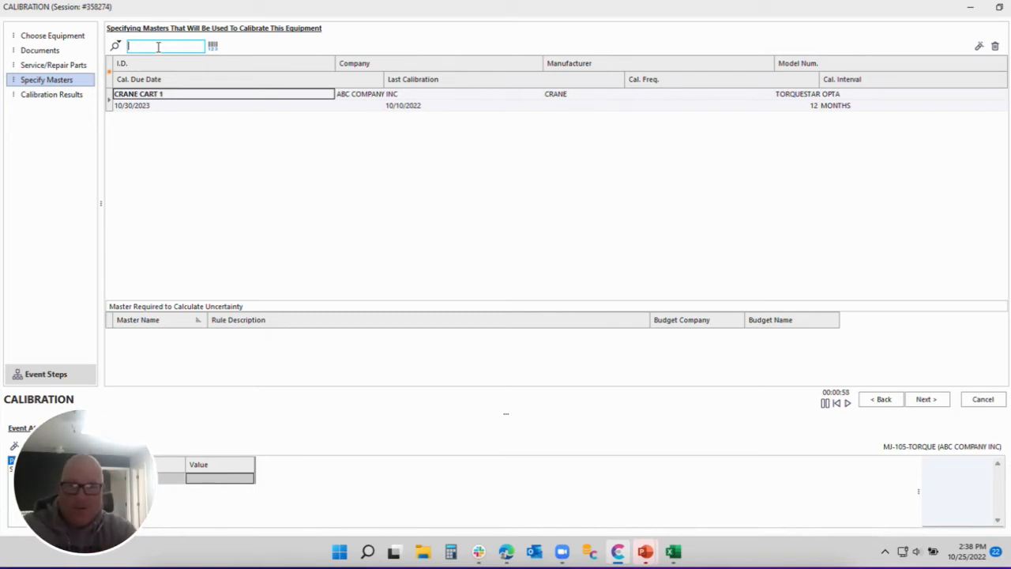
Add all masters from the user's latest calibration again on the Specify Masters step.
left_click(117, 46)
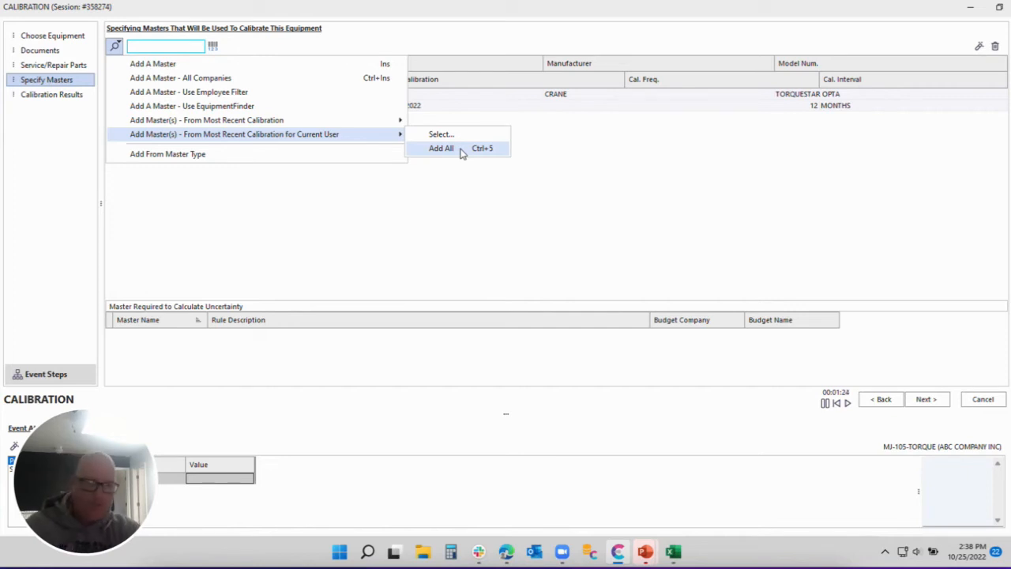
left_click(463, 152)
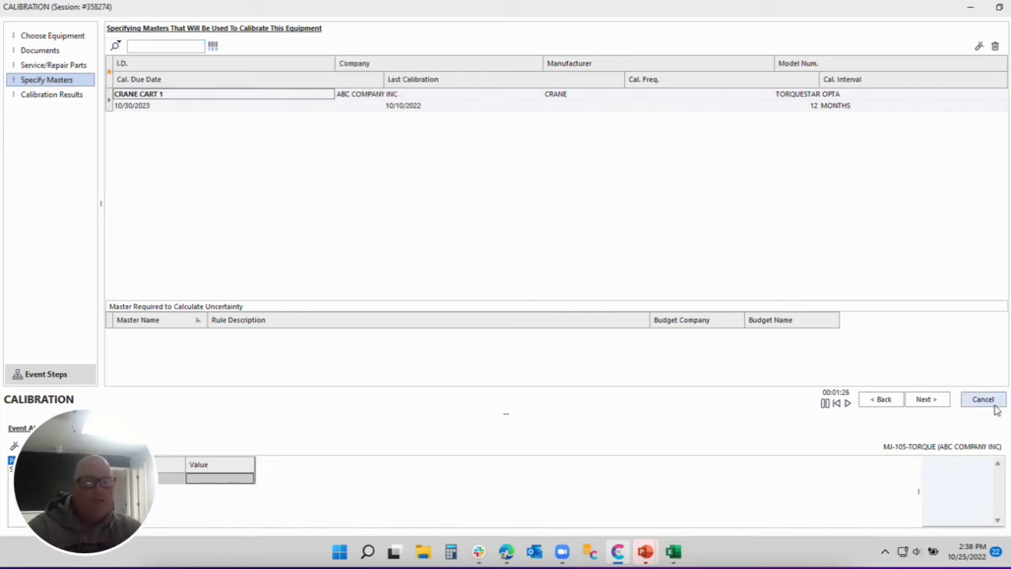
left_click(117, 46)
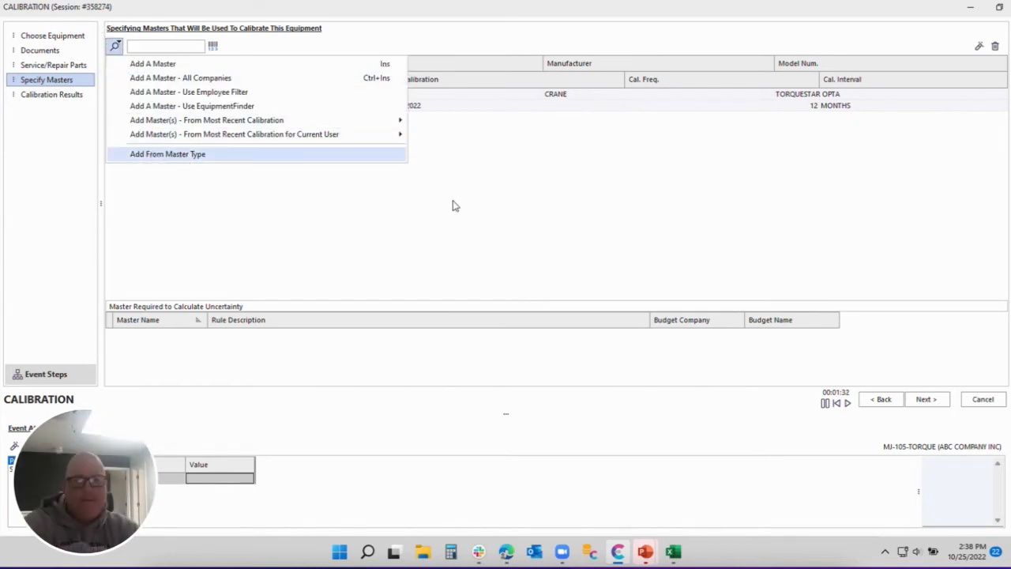
Cancel and discard the calibration event, then list the recently viewed equipment.
left_click(980, 402)
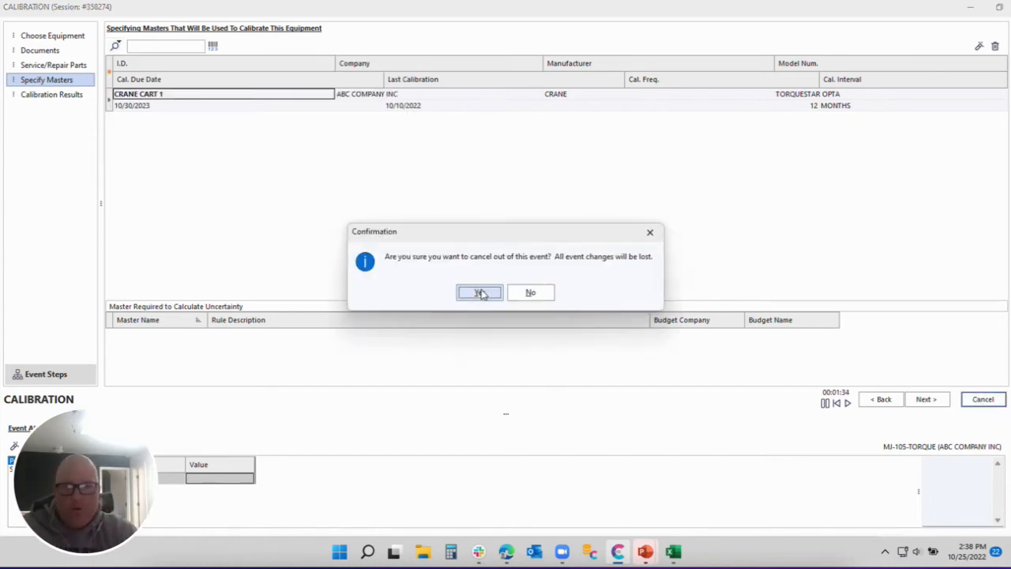
left_click(479, 293)
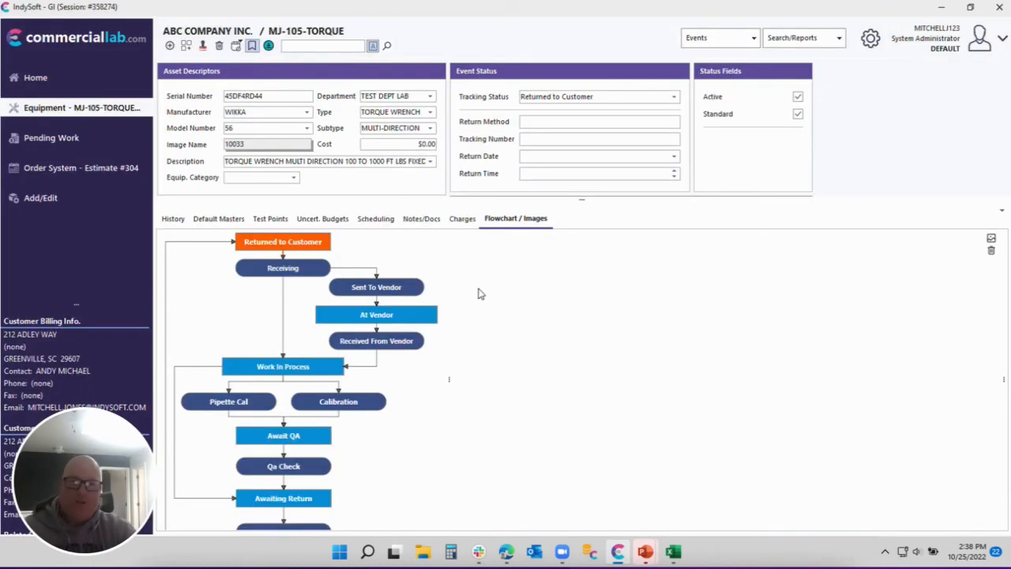
left_click(236, 45)
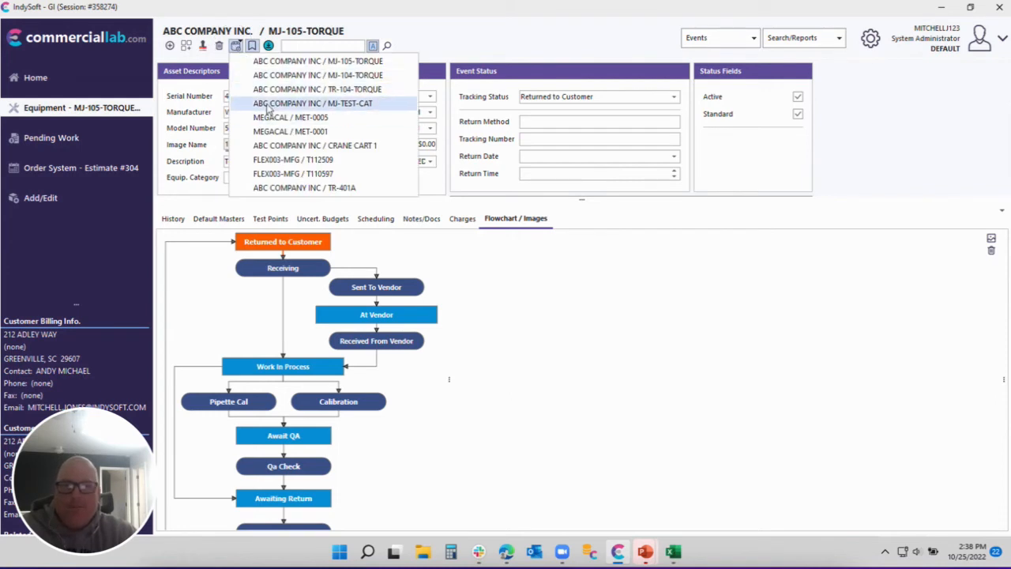
Open MJ-TEST-CAT and delete its CALIBRATOR, MULTIFUNCTION default master, leaving the list empty.
left_click(350, 104)
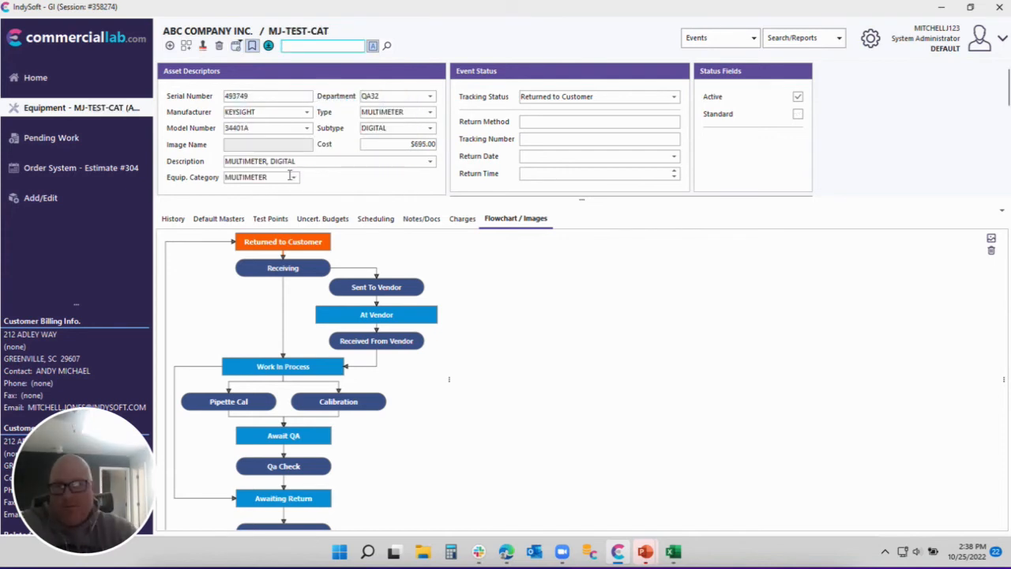
left_click(219, 219)
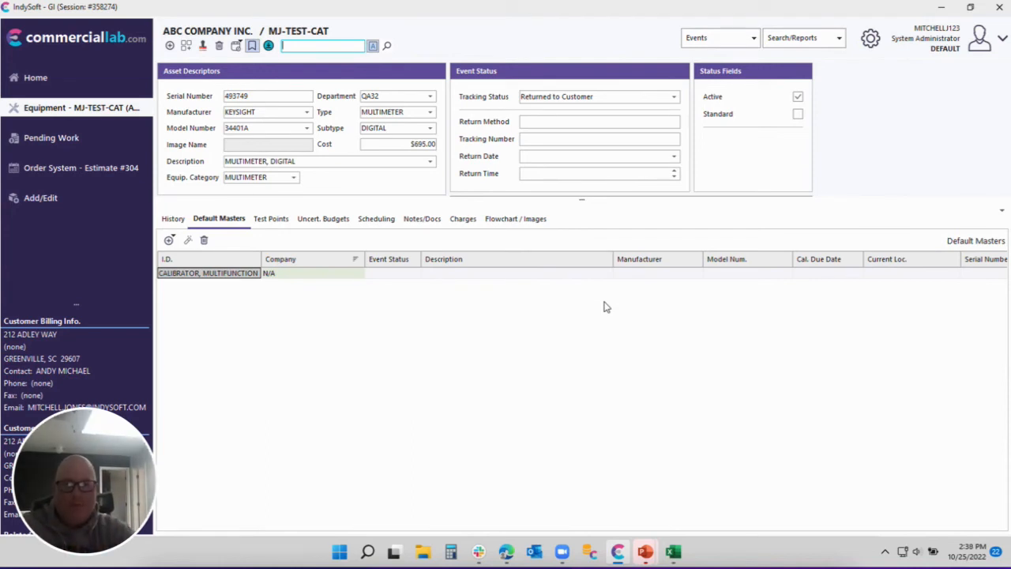
left_click(215, 273)
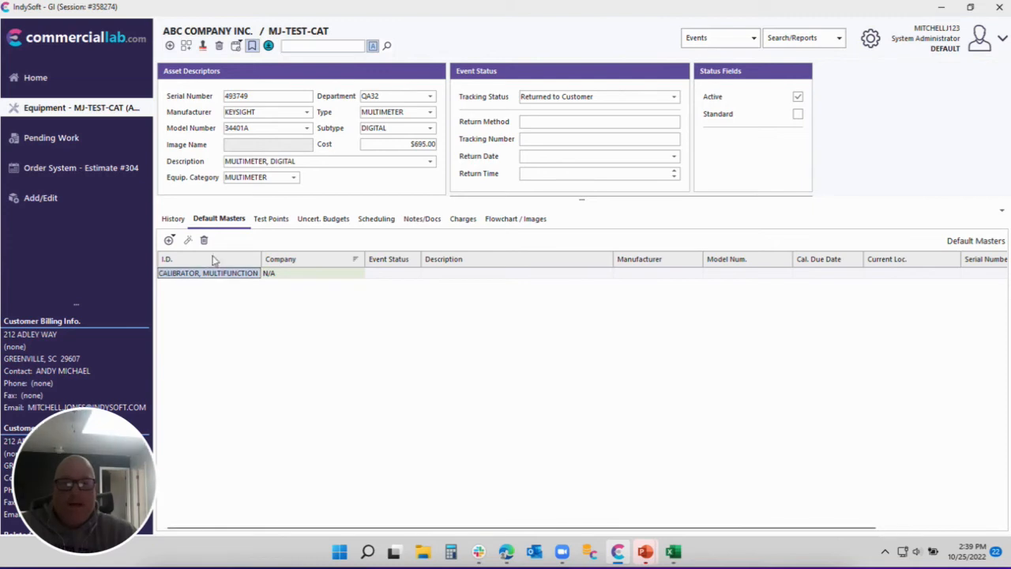
left_click(204, 241)
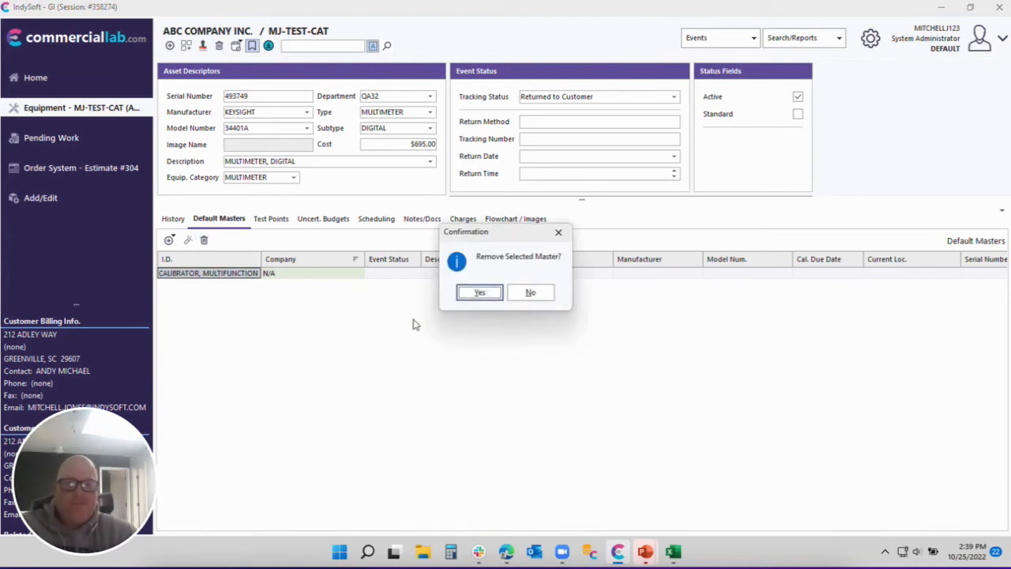
left_click(478, 294)
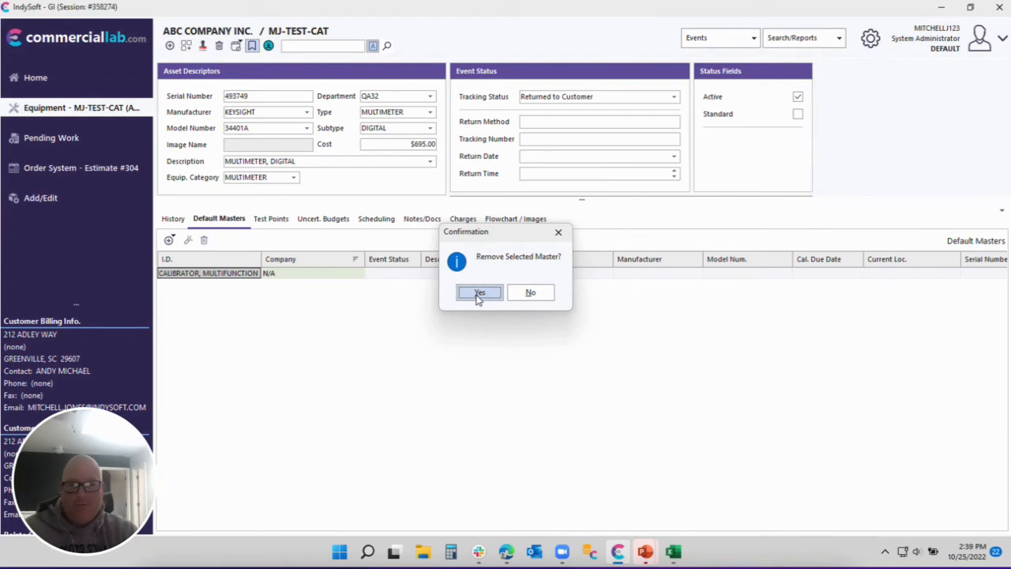
left_click(169, 240)
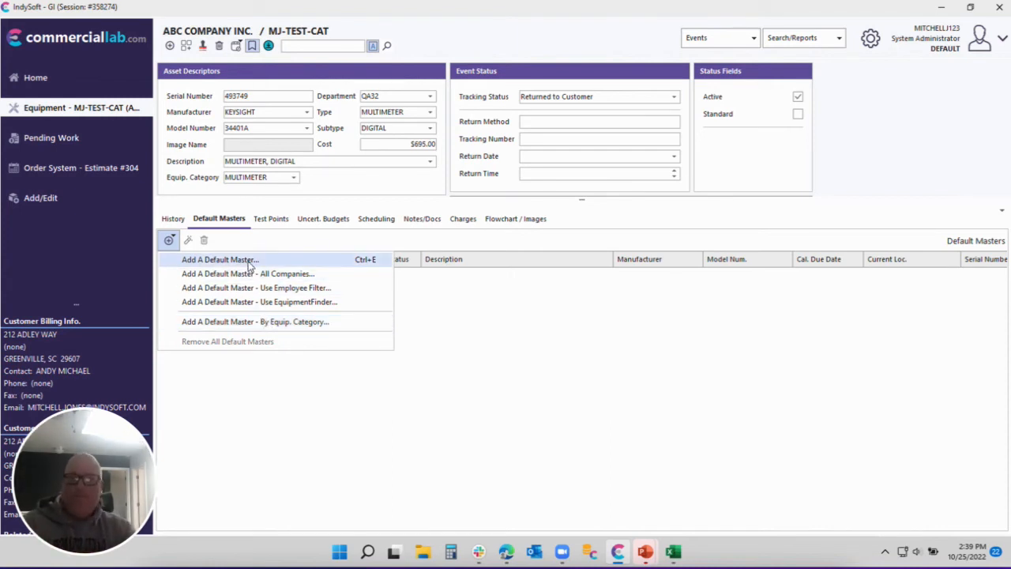
Add a by-equipment-category default master CALIBRATOR, MULTIFUNCTION to MJ-TEST-CAT.
left_click(263, 322)
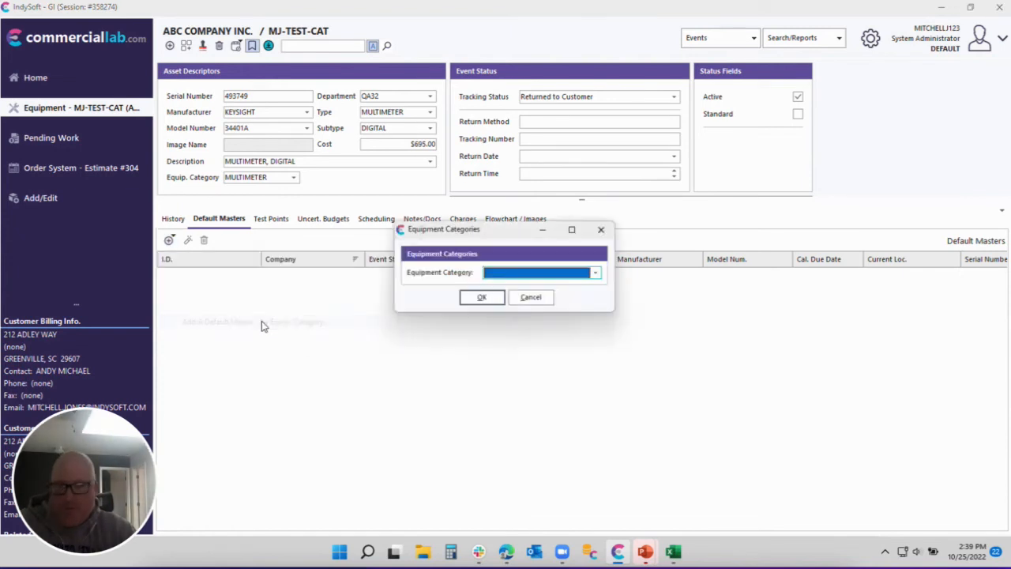
left_click(600, 274)
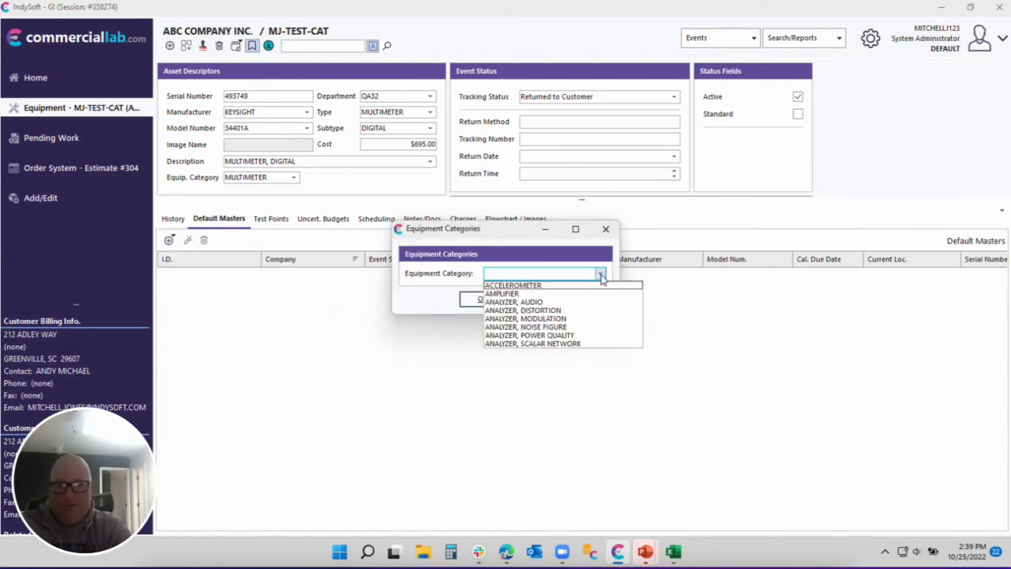
type("CAL")
key("Down")
key("Down")
key("Down")
key("Down")
key("Down")
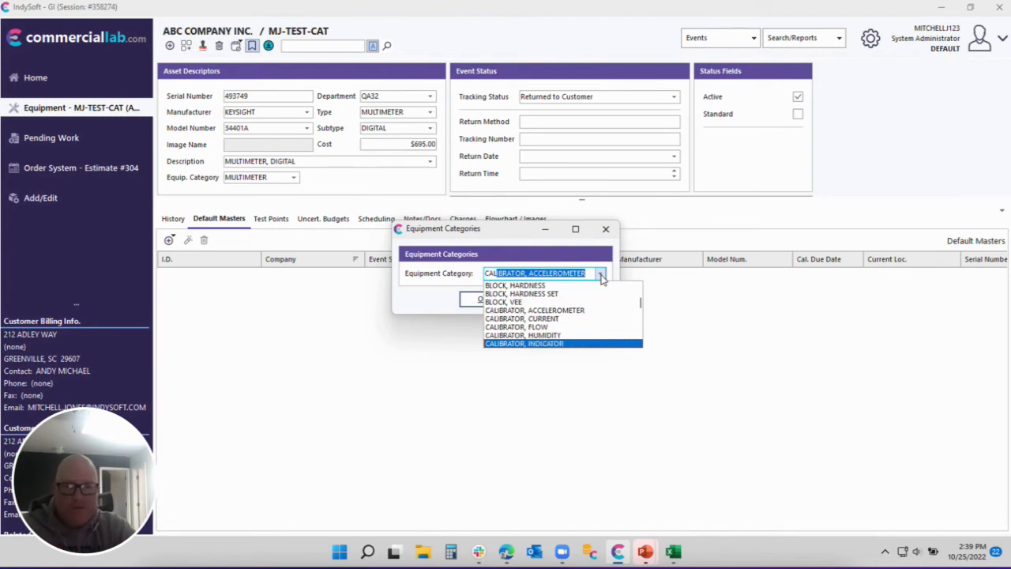
key("Down")
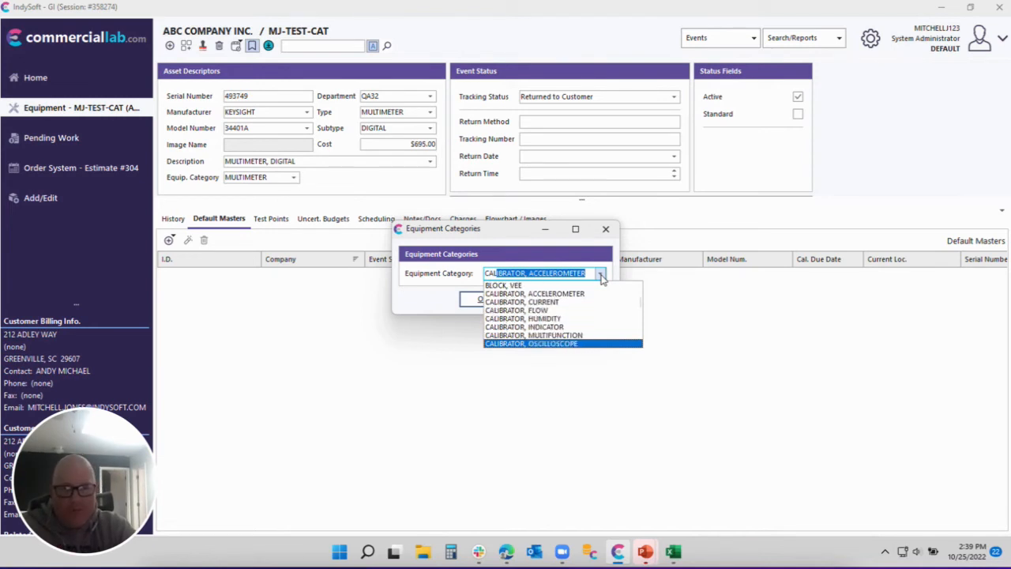
key("Up")
key("Return")
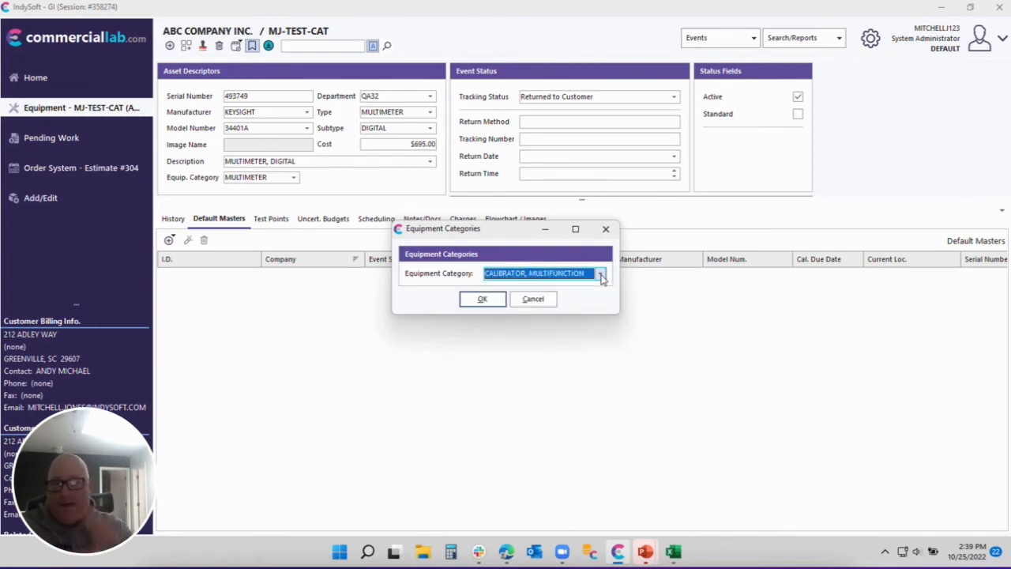
left_click(478, 299)
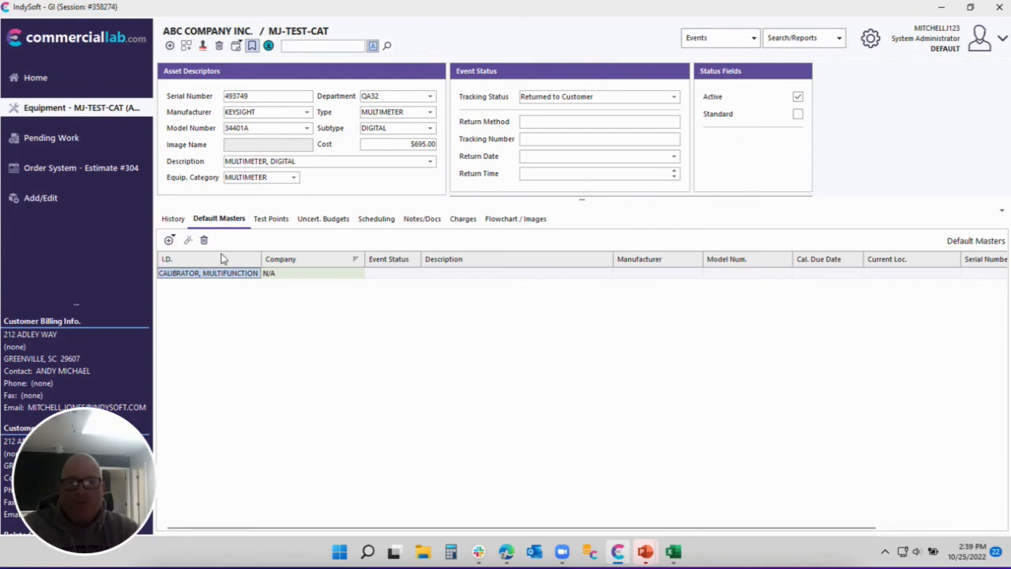
Review the by-category default master option again, then show the status flowchart.
left_click(169, 240)
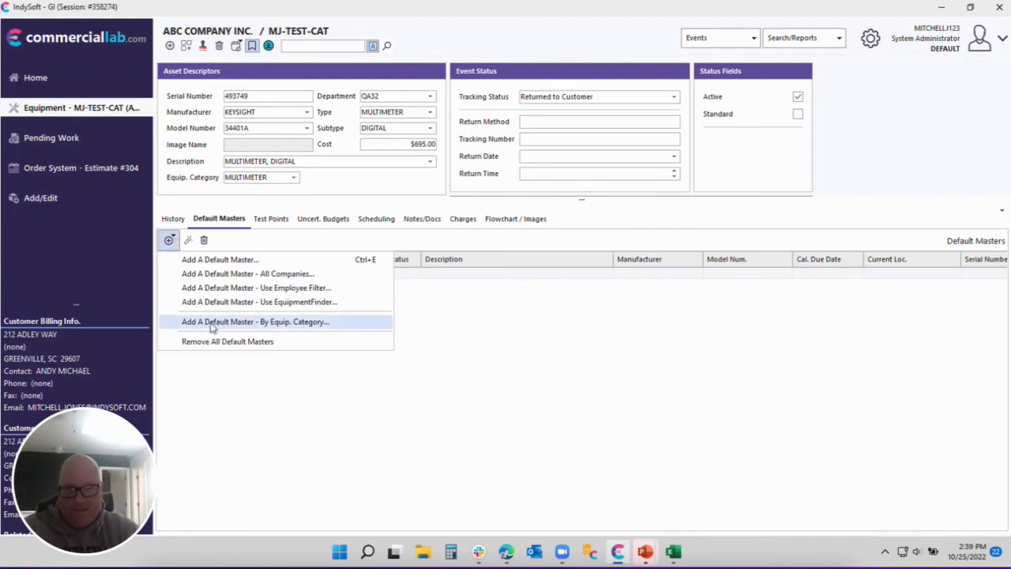
left_click(306, 329)
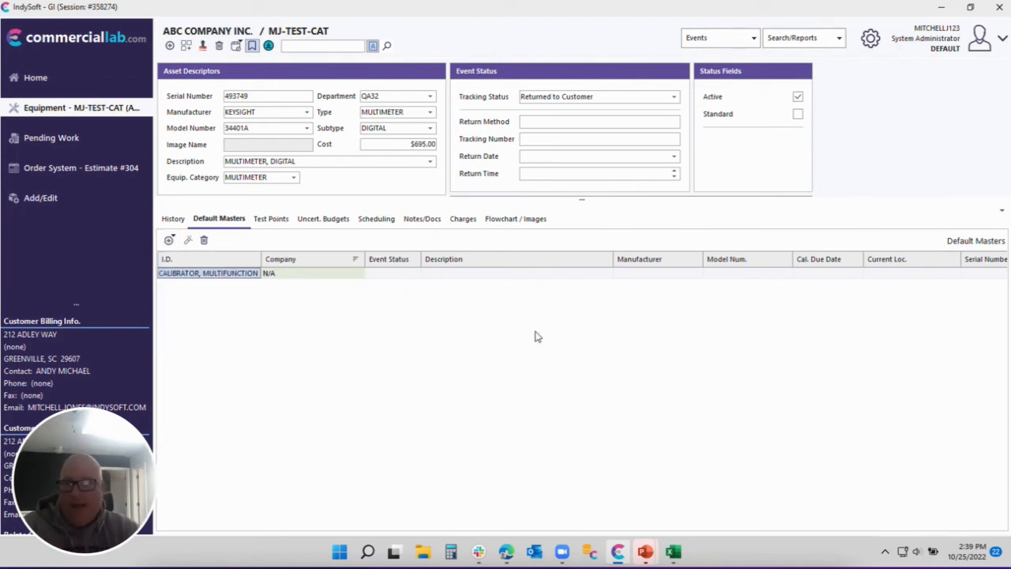
left_click(515, 219)
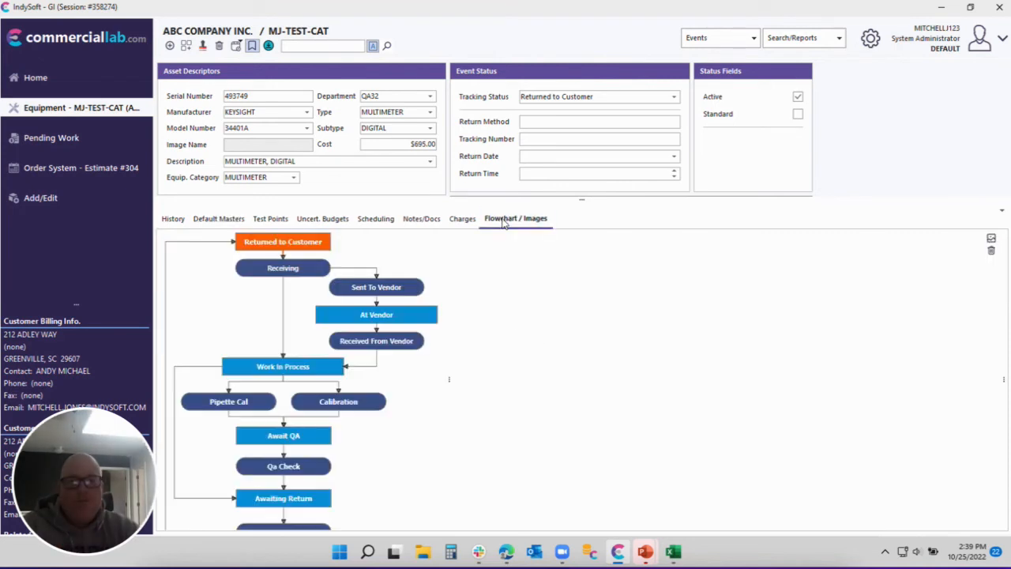
double_click(356, 402)
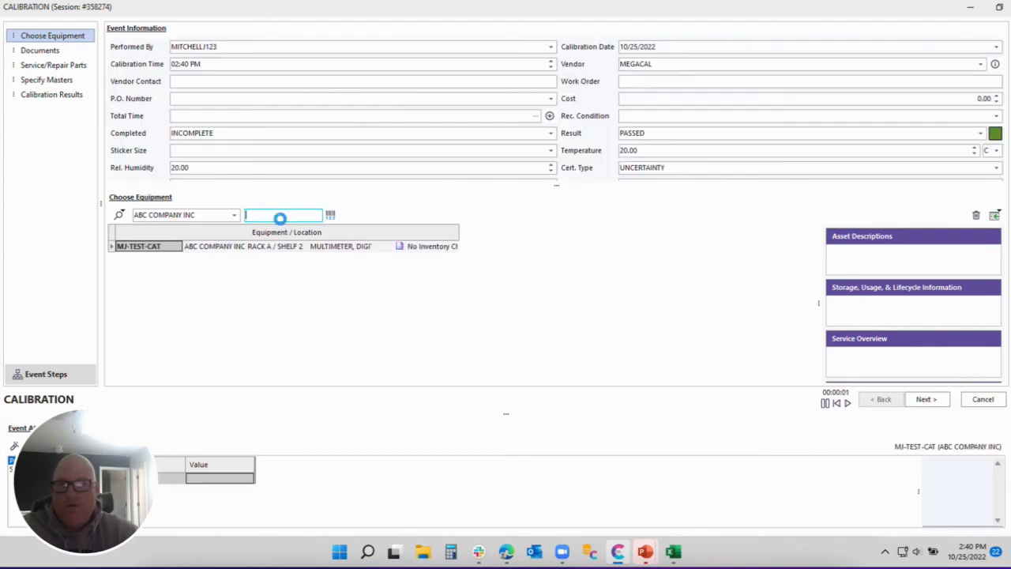
left_click(57, 71)
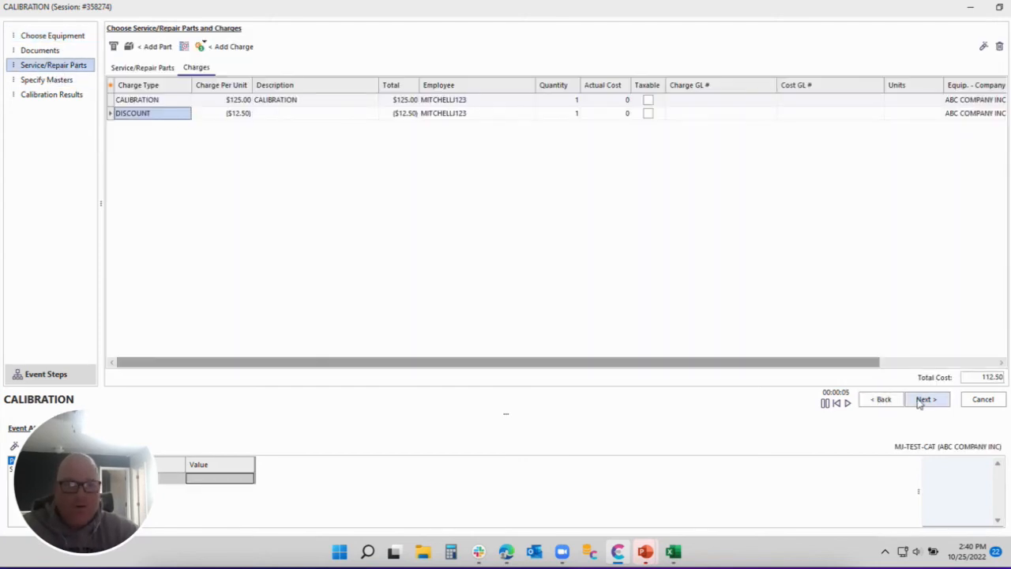
left_click(924, 399)
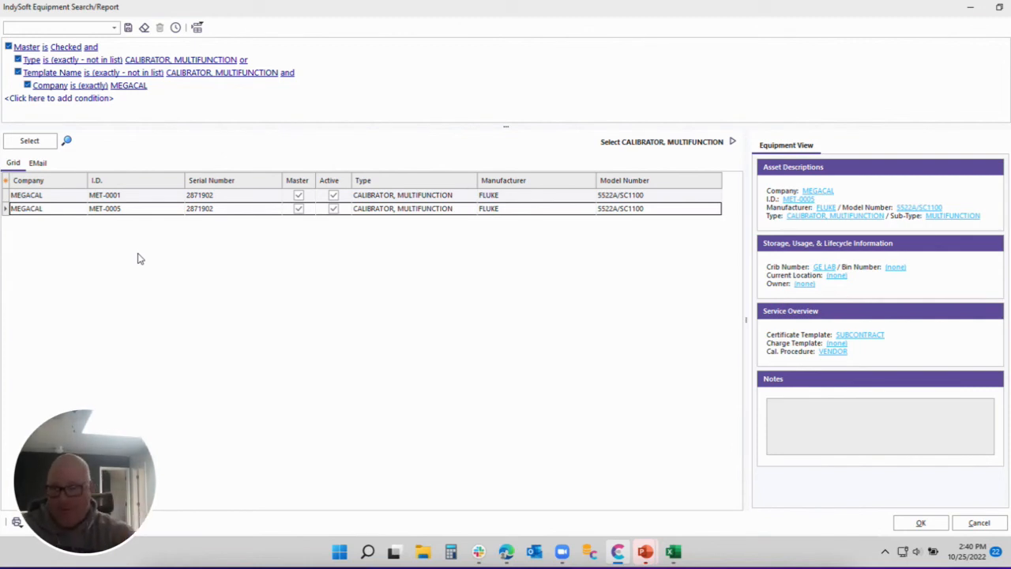
left_click(115, 198)
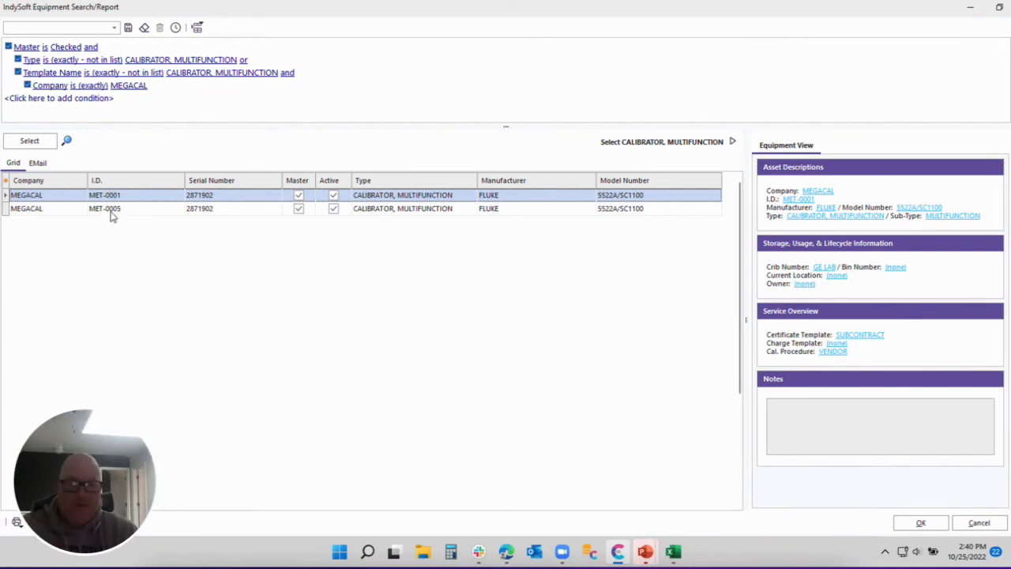
double_click(113, 208)
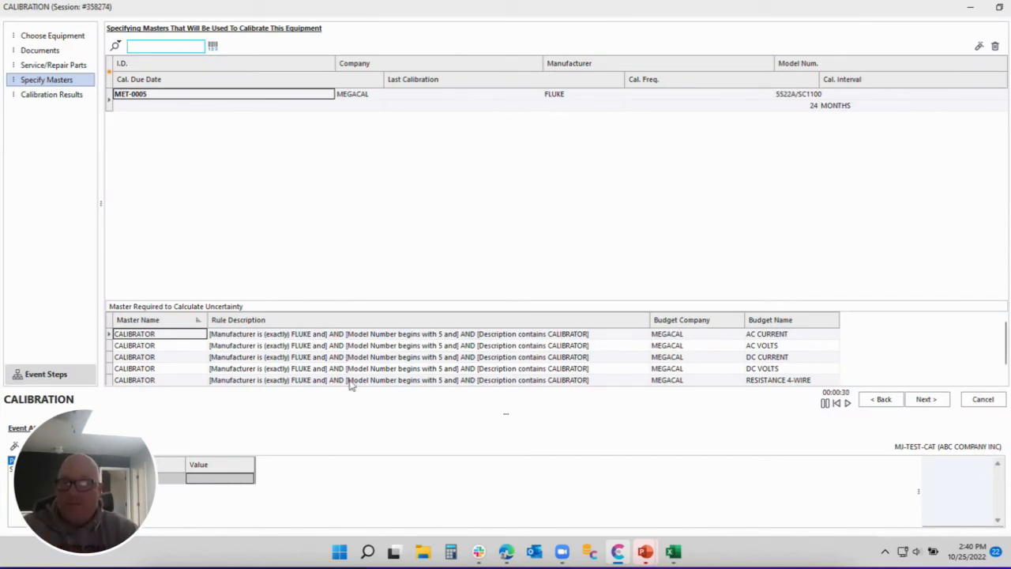
left_click(116, 47)
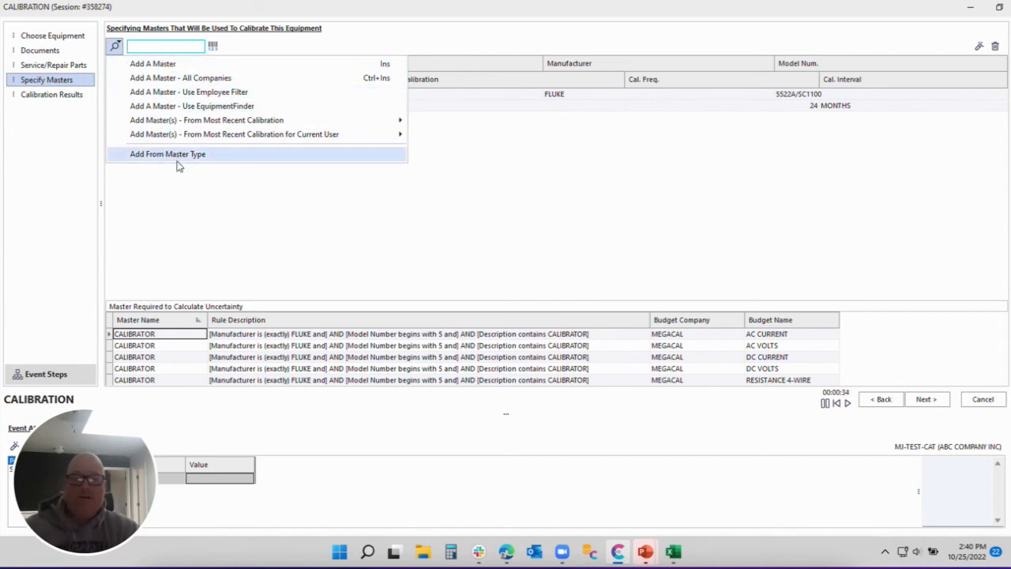
left_click(745, 227)
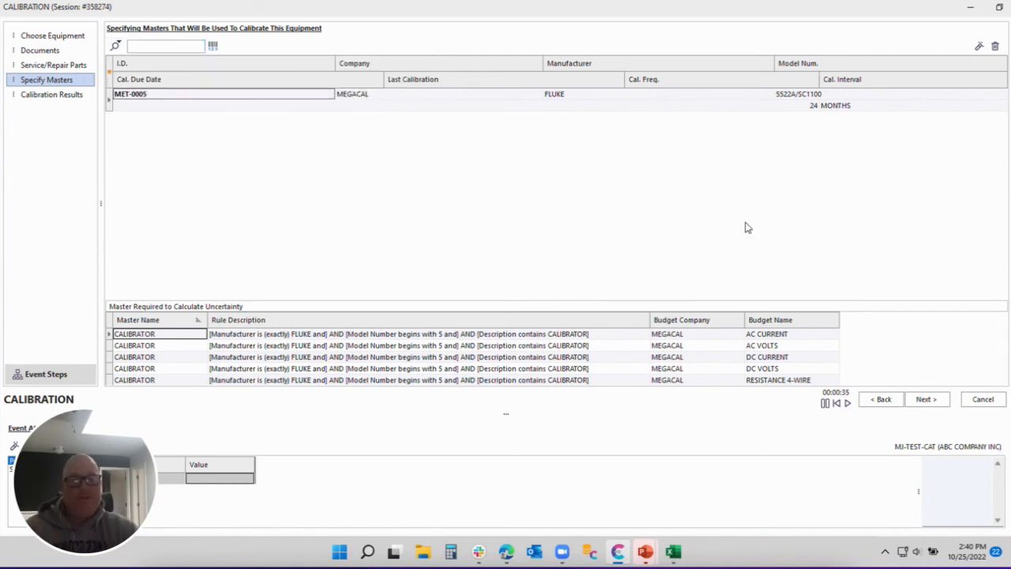
left_click(984, 400)
left_click(479, 291)
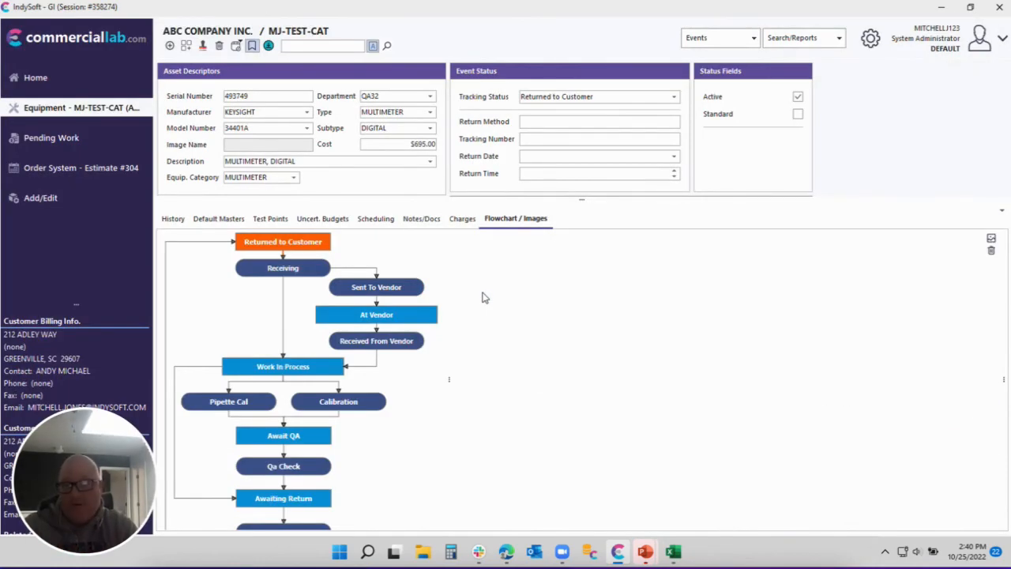
Delete MJ-TEST-CAT's CALIBRATOR, MULTIFUNCTION default master and start a new Calibration event from its flowchart.
left_click(223, 221)
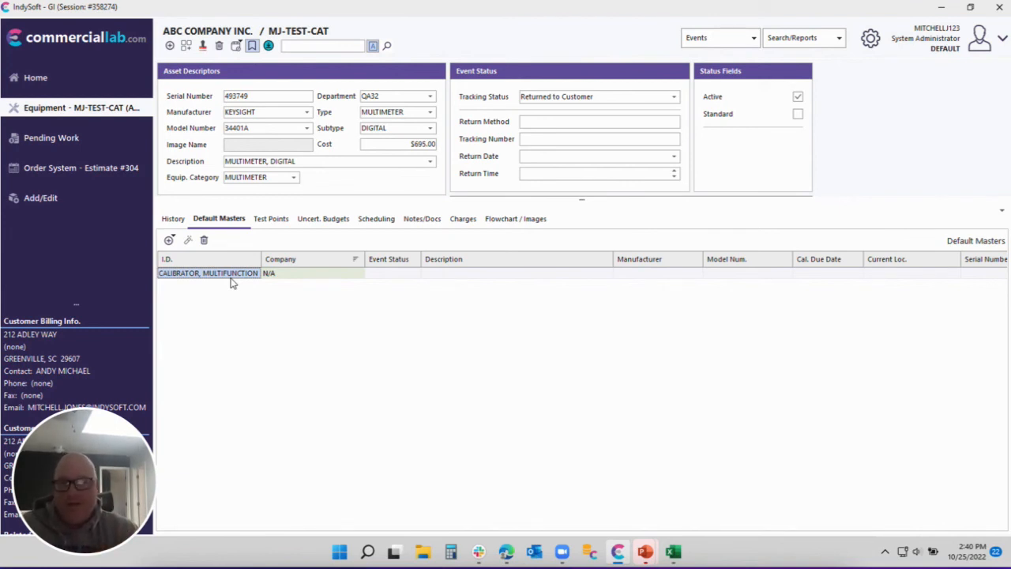
left_click(204, 239)
left_click(478, 292)
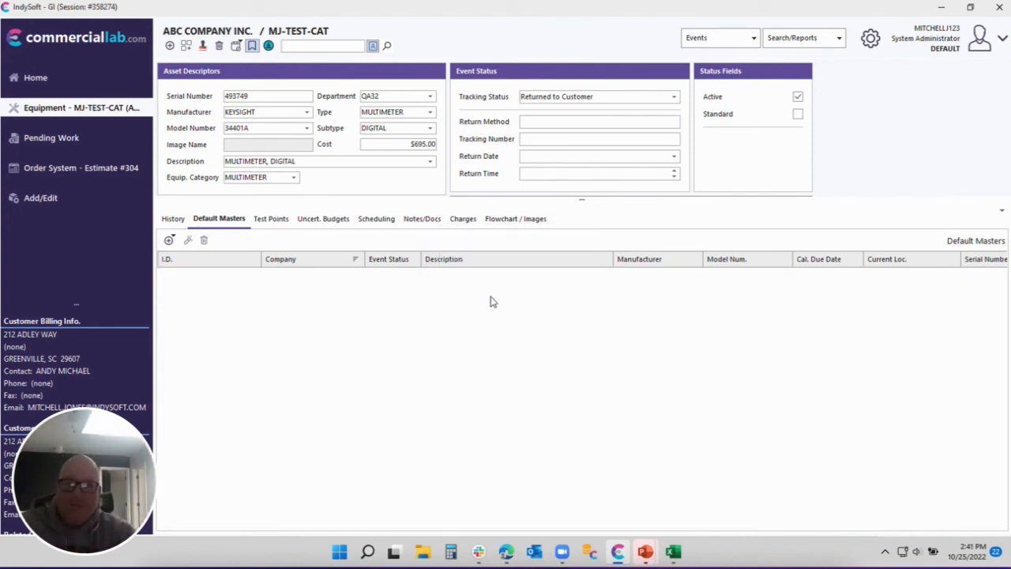
left_click(515, 219)
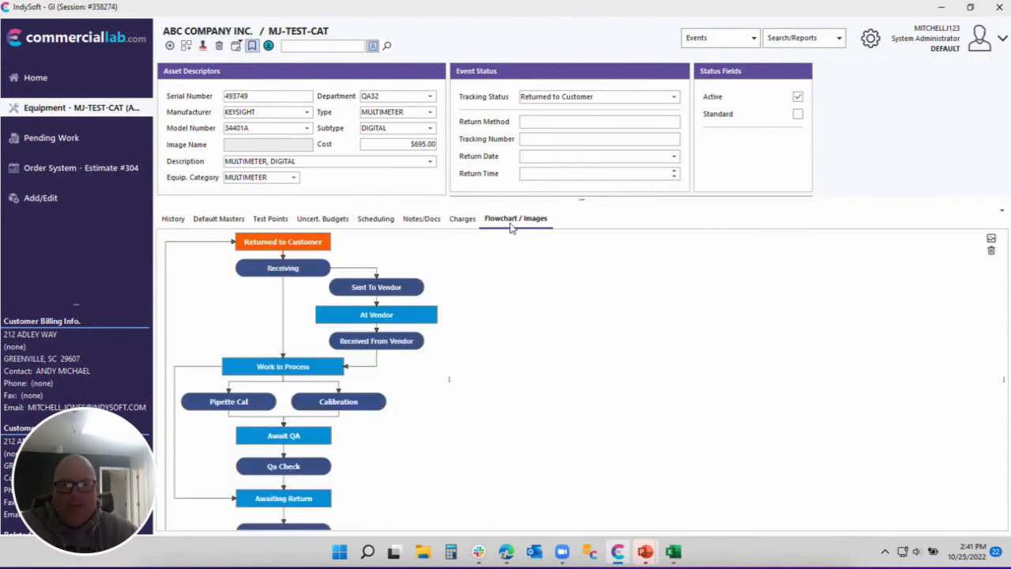
double_click(341, 403)
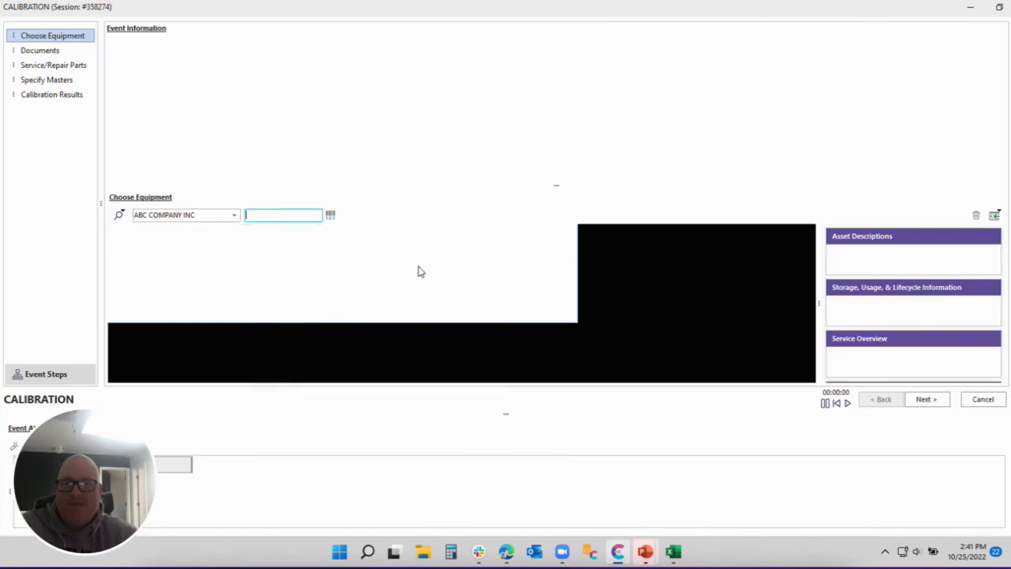
Go to the empty Specify Masters step and browse the Add A Master Most Recent Calibration options.
left_click(43, 81)
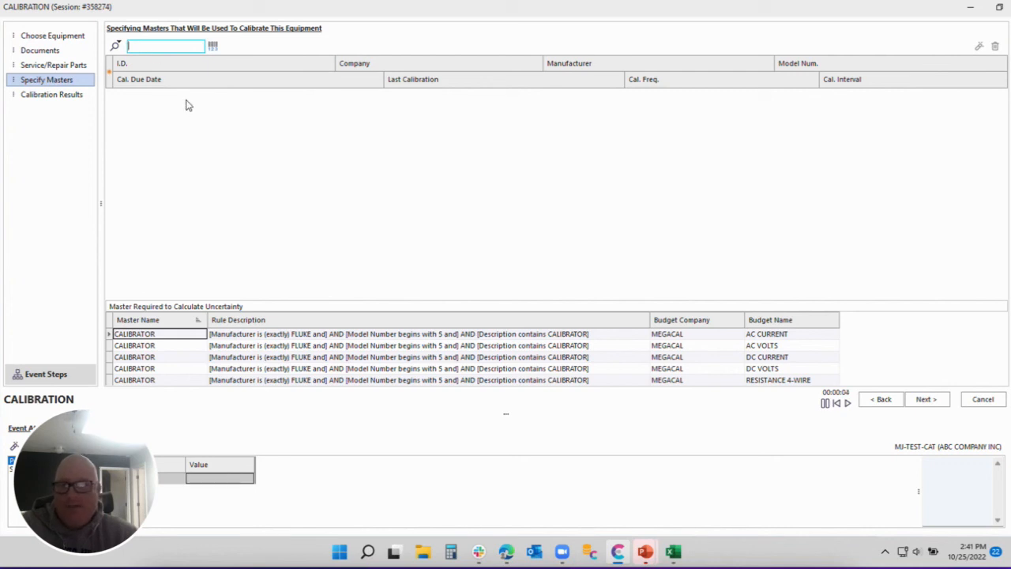
left_click(115, 46)
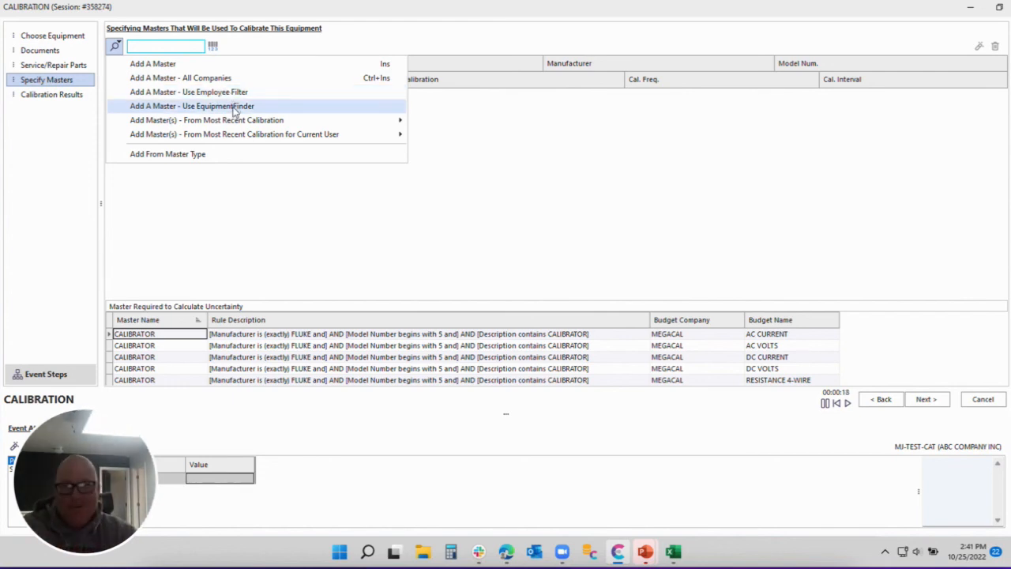
mouse_move(244, 127)
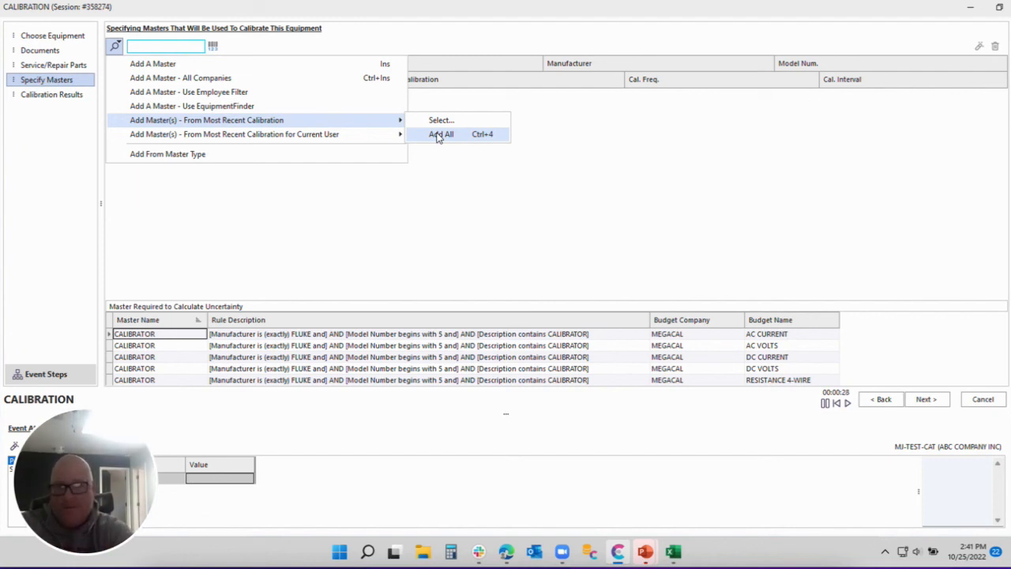
mouse_move(377, 137)
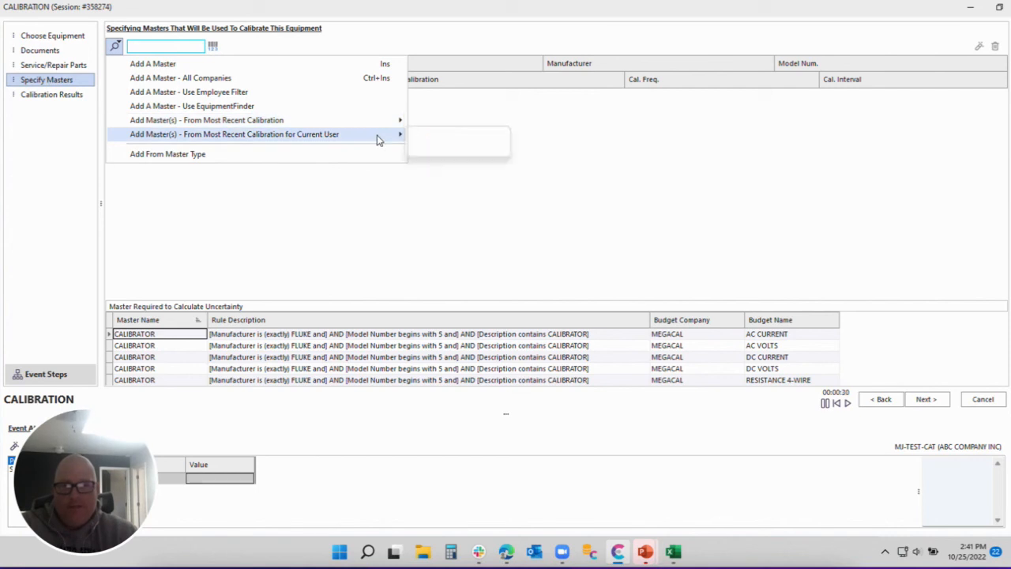